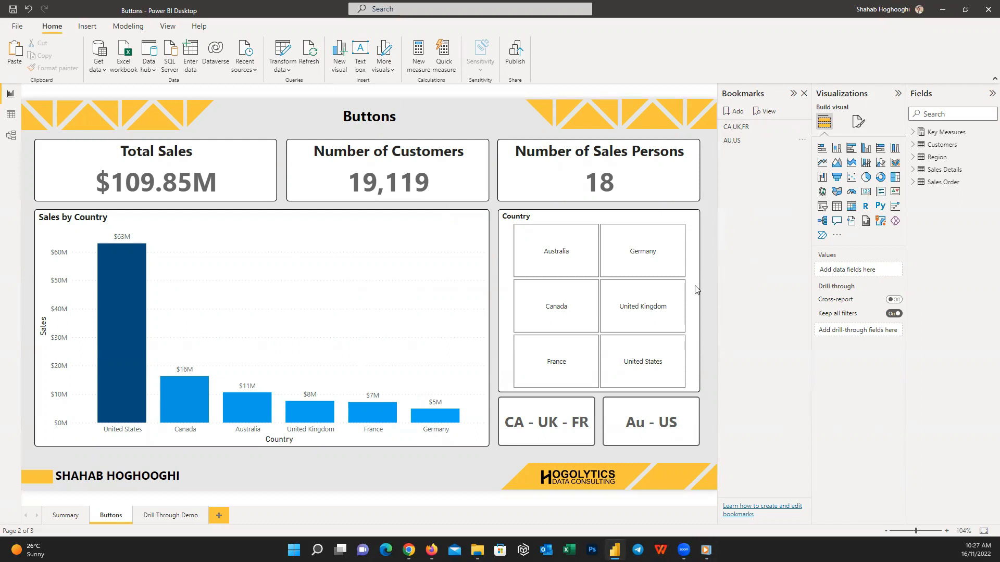
Test the CA - UK - FR and Au - US bookmark buttons, and clear the resulting selections in the Country slicer.
left_click(542, 426, "ctrl")
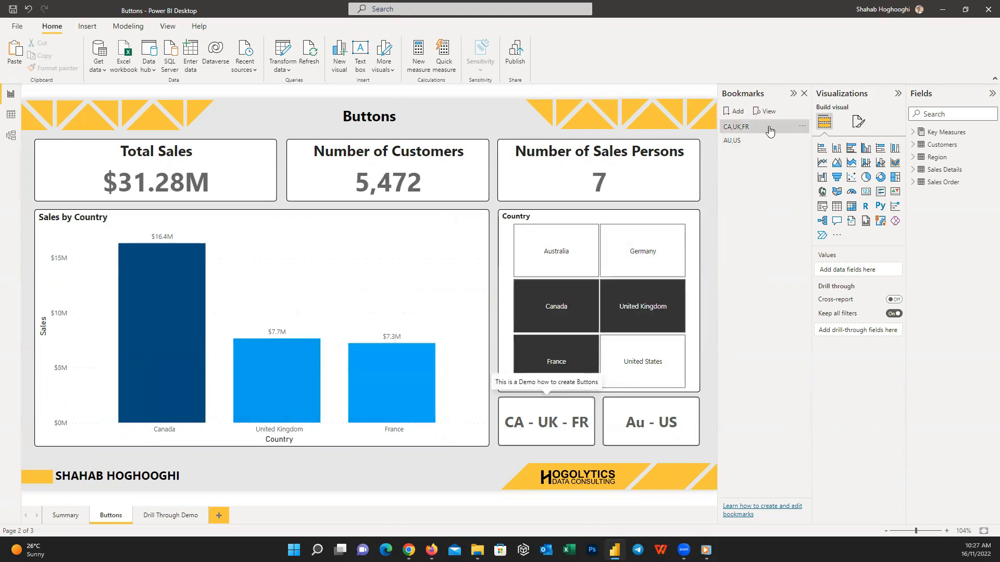
left_click(656, 410, "ctrl")
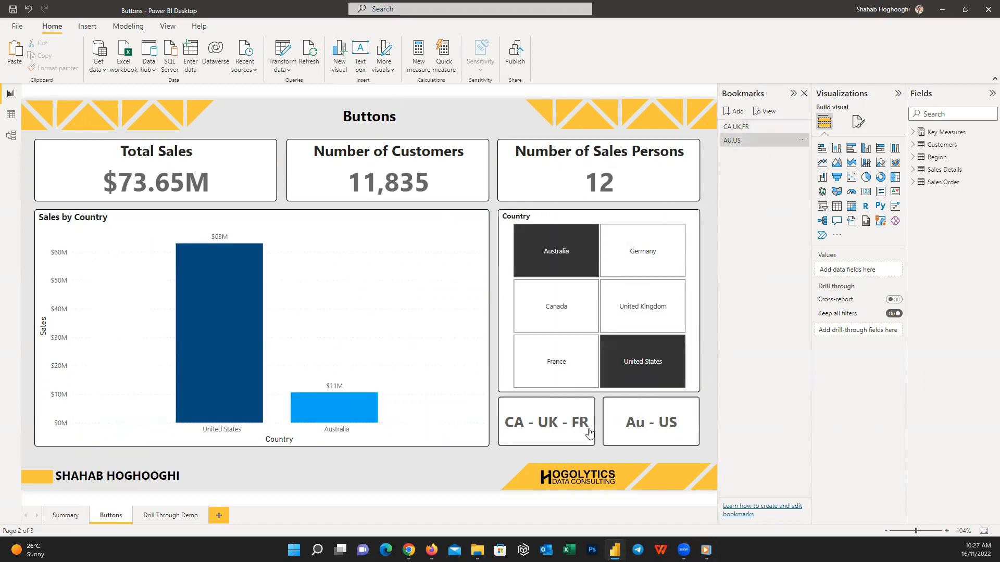
left_click(571, 259, "ctrl")
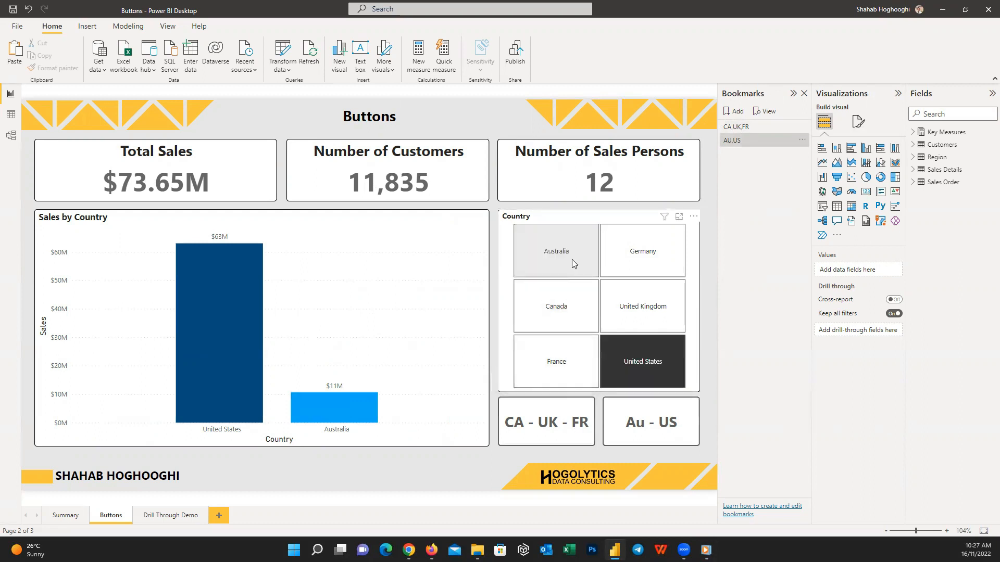
left_click(642, 351)
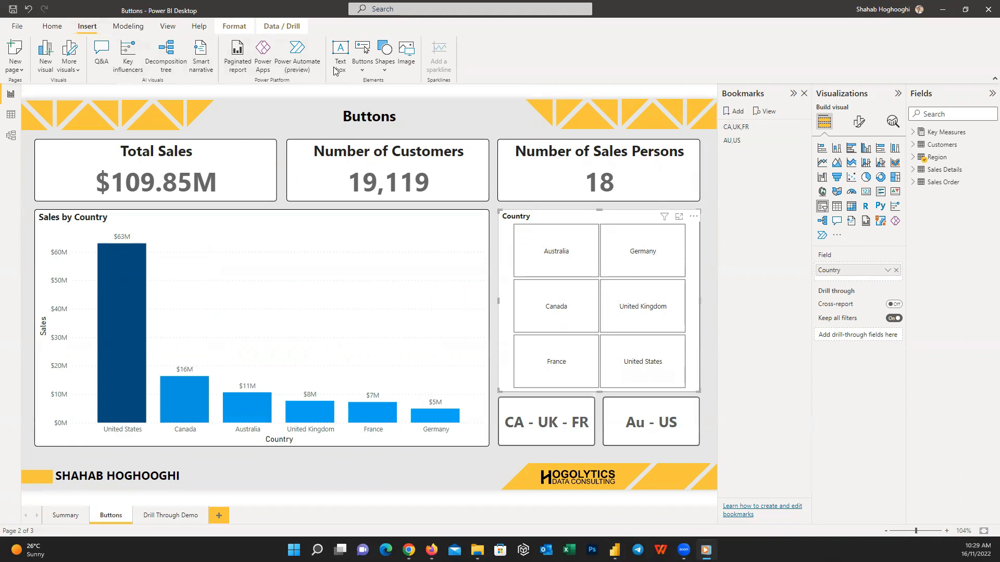
Look over the available button types, and try both country bookmark buttons again before deselecting United States and Australia.
left_click(363, 72)
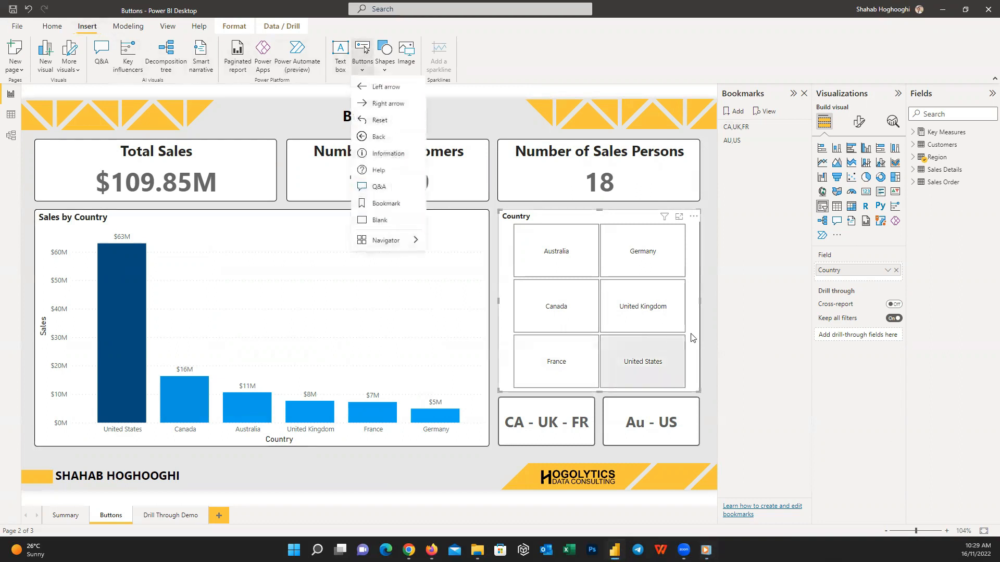
left_click(725, 326)
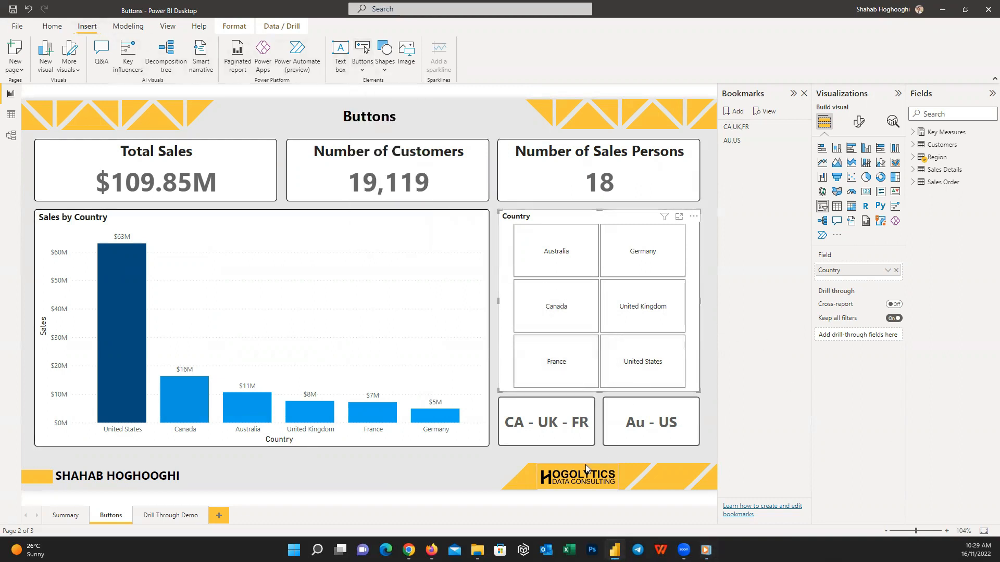
left_click(548, 427, "ctrl")
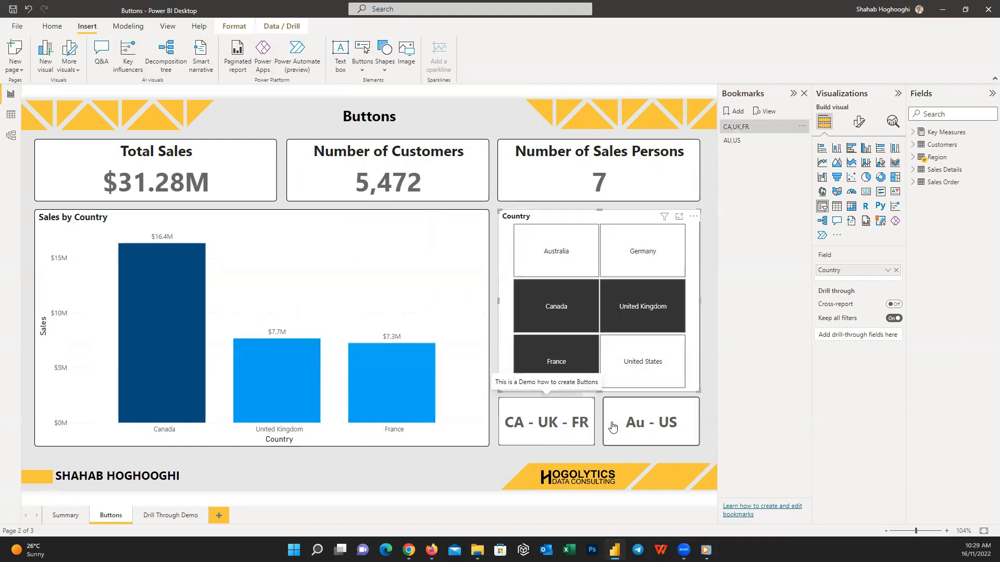
left_click(642, 423, "ctrl")
left_click(667, 365, "ctrl")
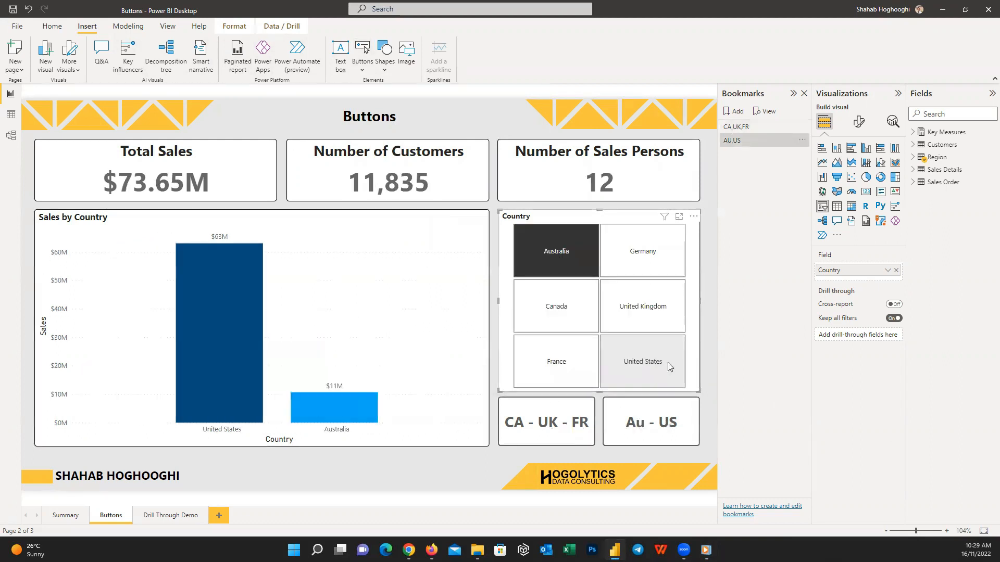
left_click(567, 256, "ctrl")
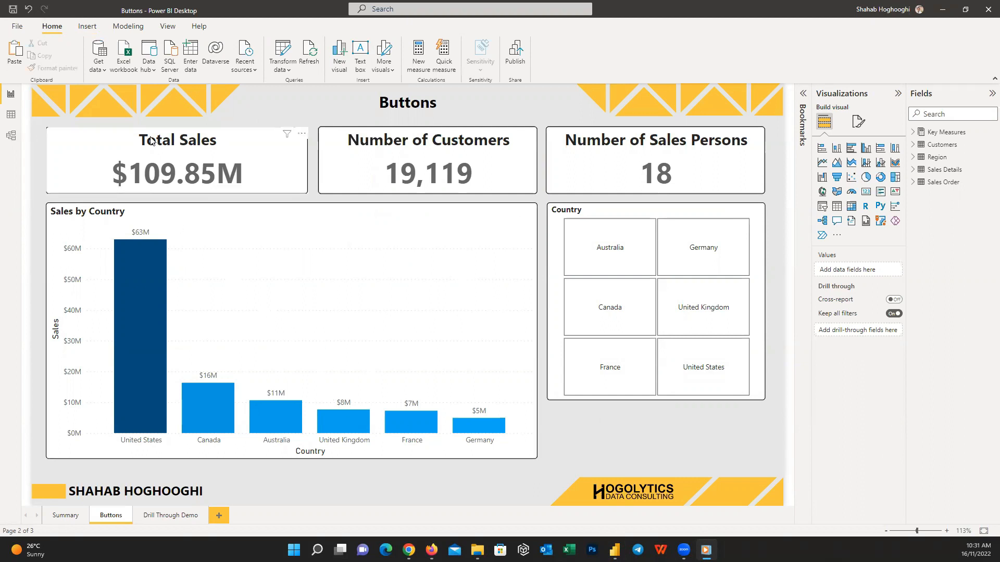
Insert a blank button and fit it into the empty space beneath the Country slicer, matching the slicer's width.
left_click(88, 28)
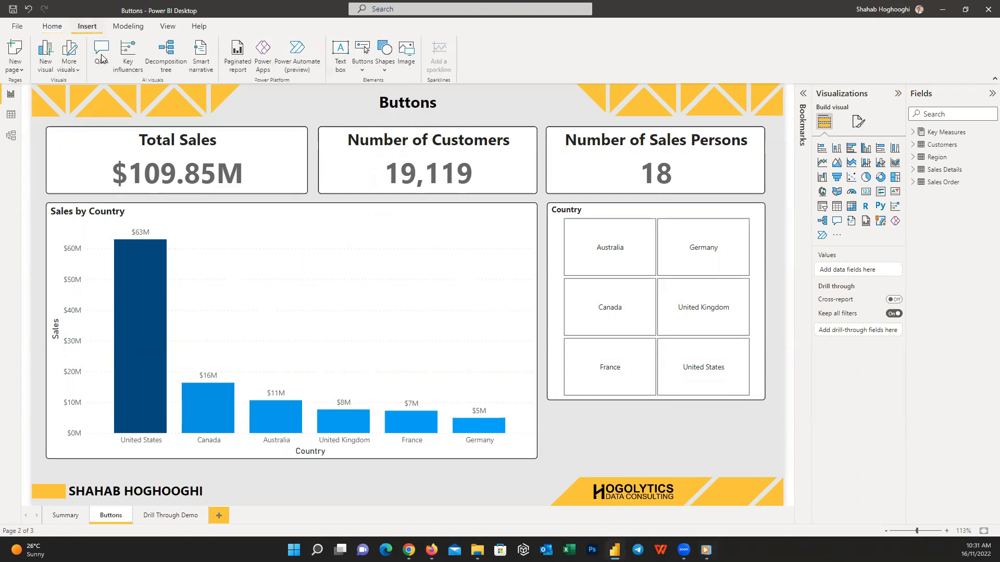
left_click(368, 74)
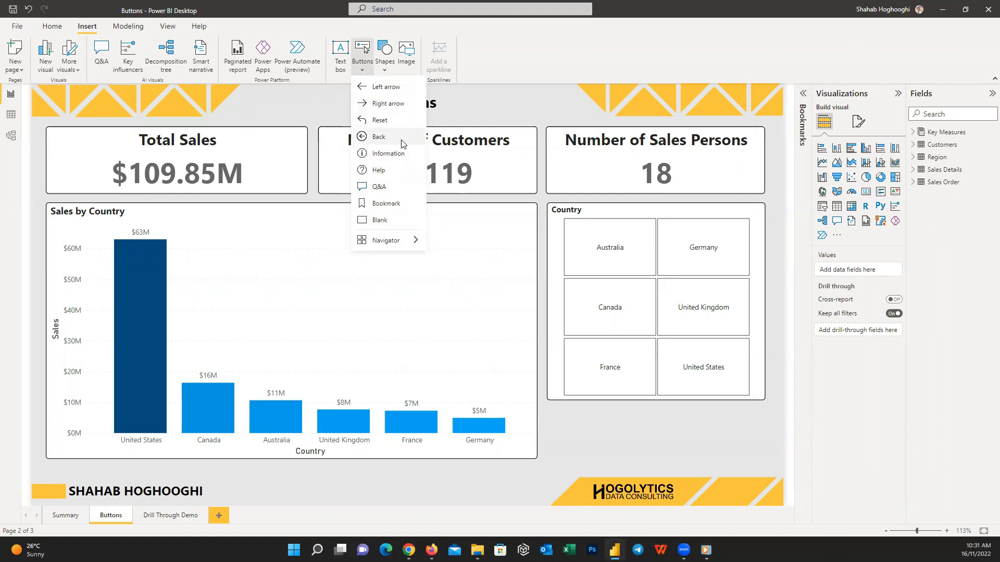
left_click(395, 229)
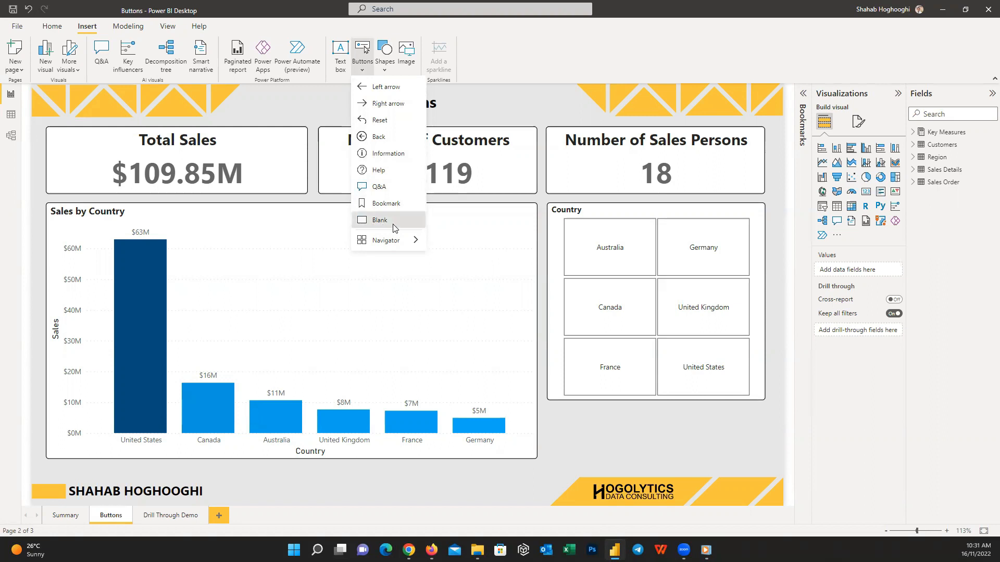
left_click(379, 220)
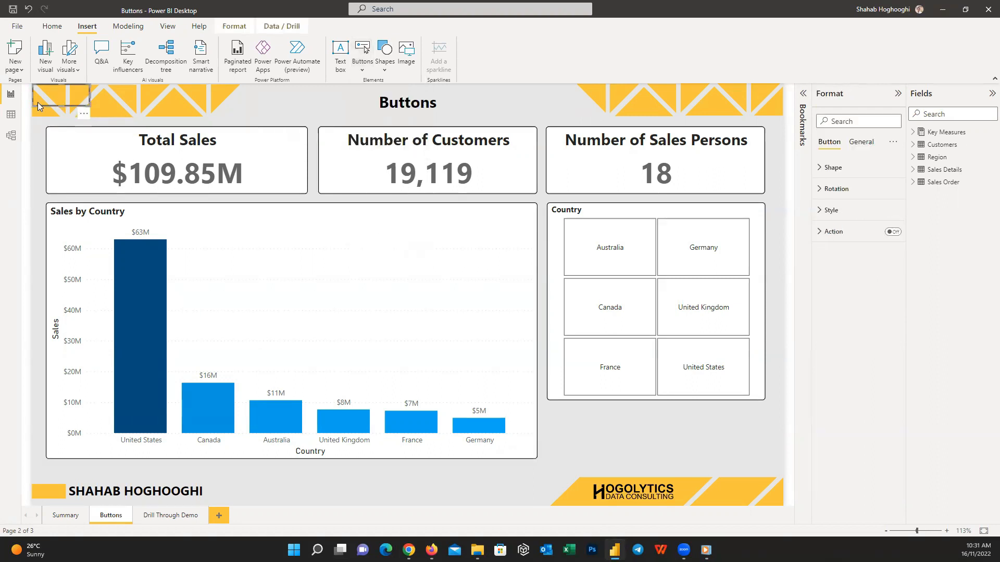
left_click_drag(70, 85, 764, 459)
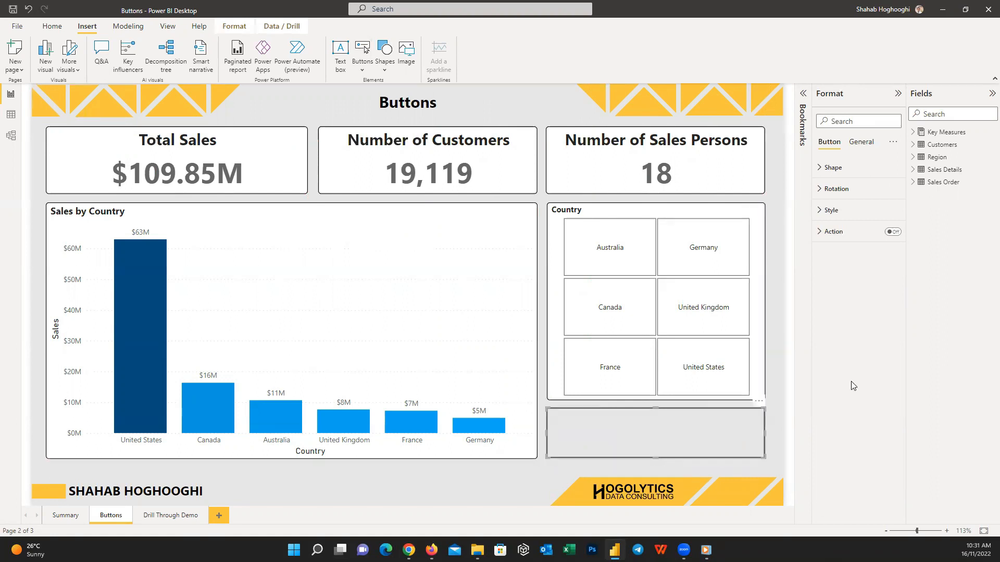
Examine the blank button's general options and its shape settings for the Default, On hover, On press and Disabled states.
left_click(862, 146)
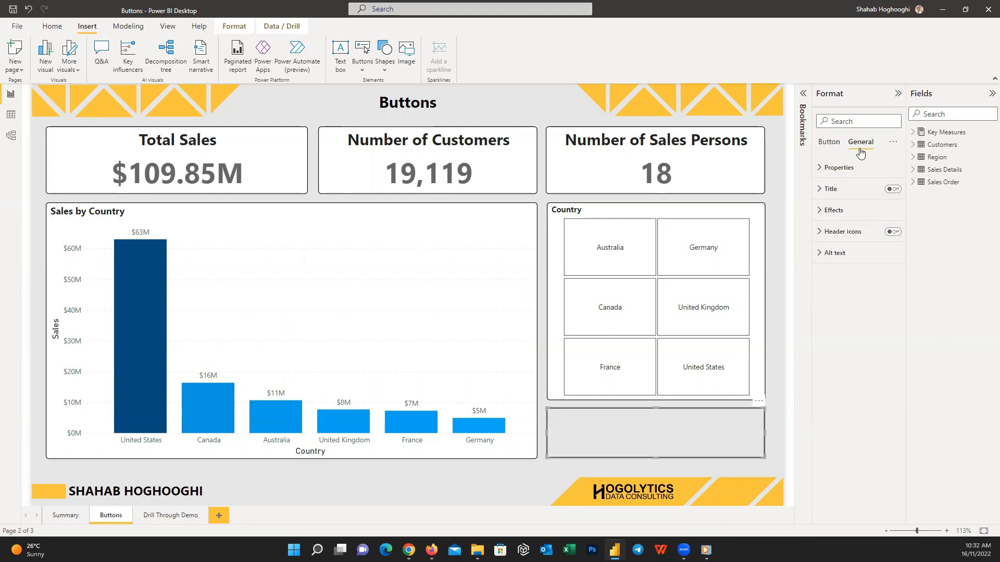
left_click(829, 143)
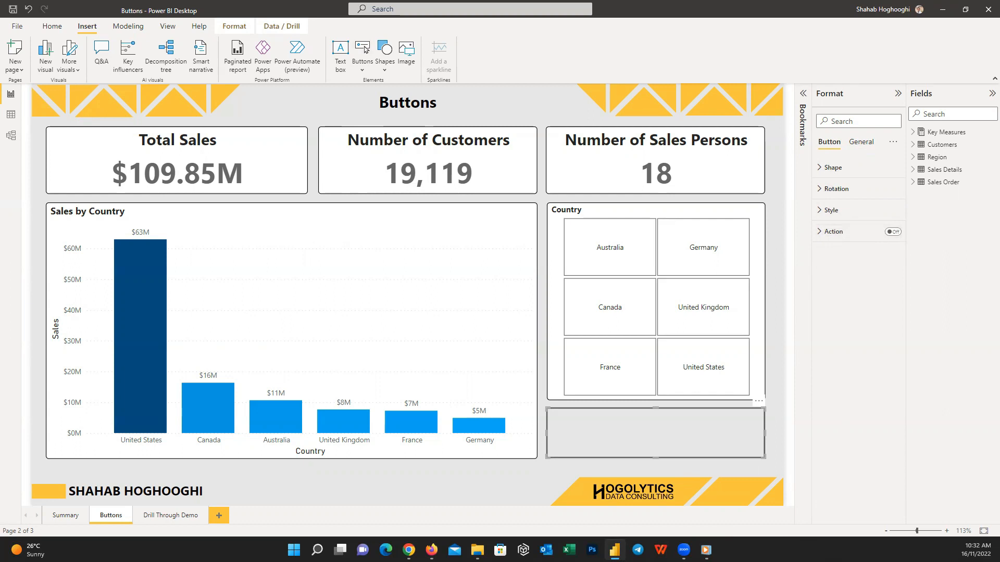
left_click(822, 168)
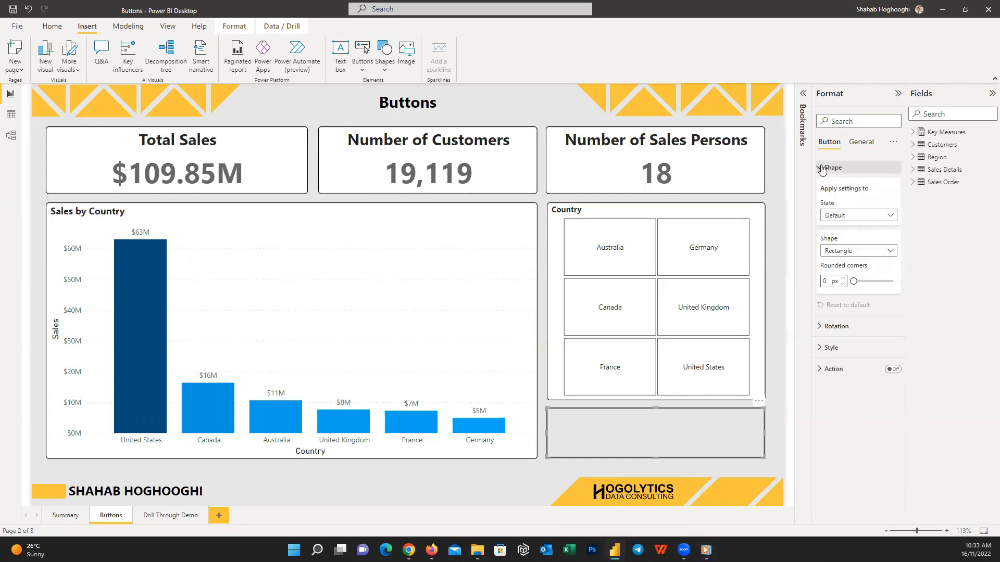
left_click(893, 216)
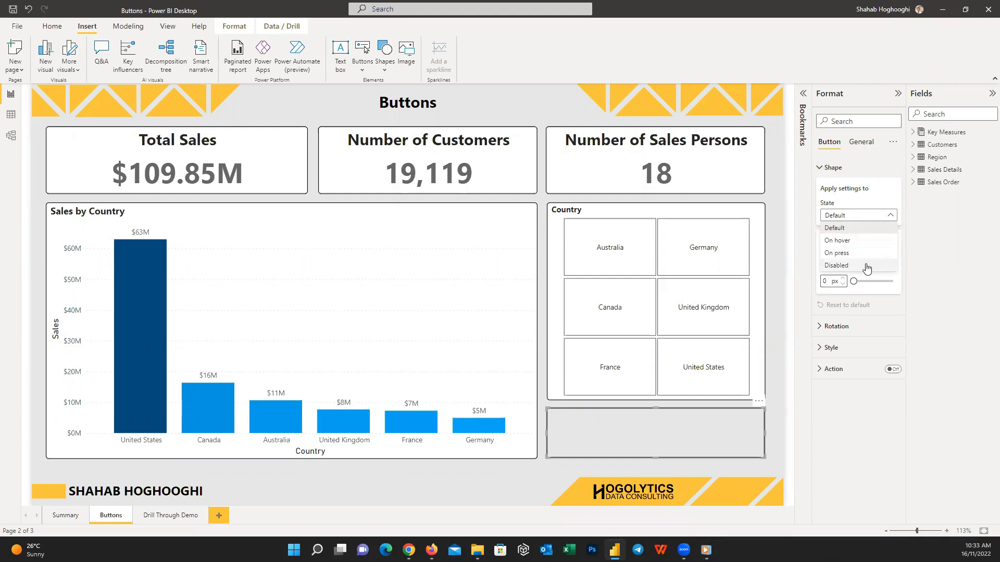
left_click(871, 230)
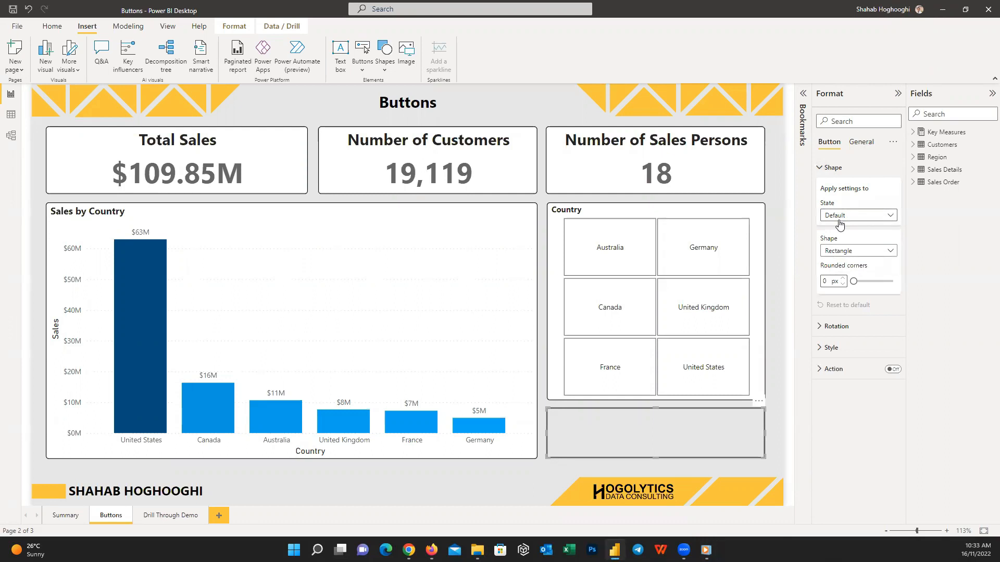
left_click(890, 219)
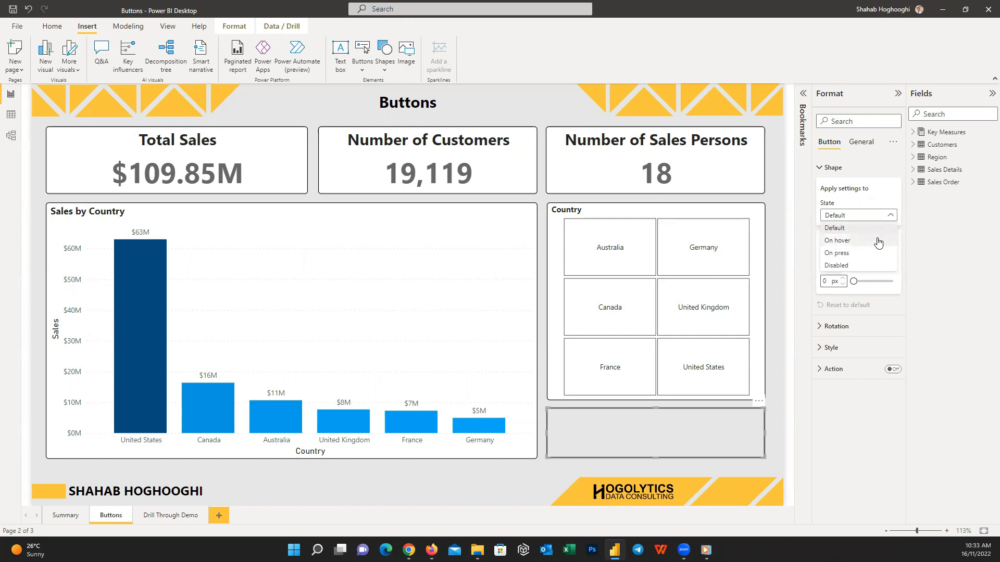
left_click(880, 240)
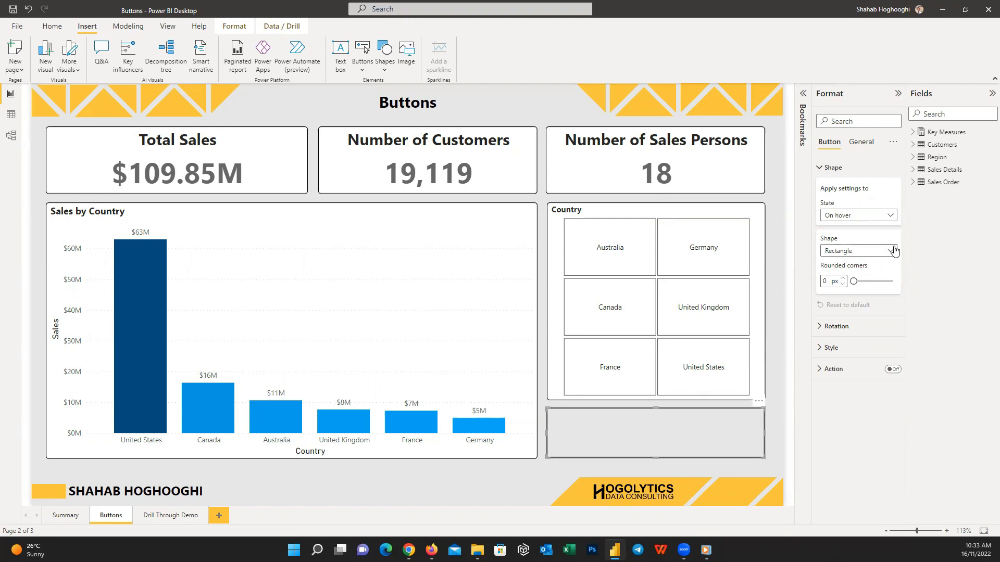
left_click(891, 217)
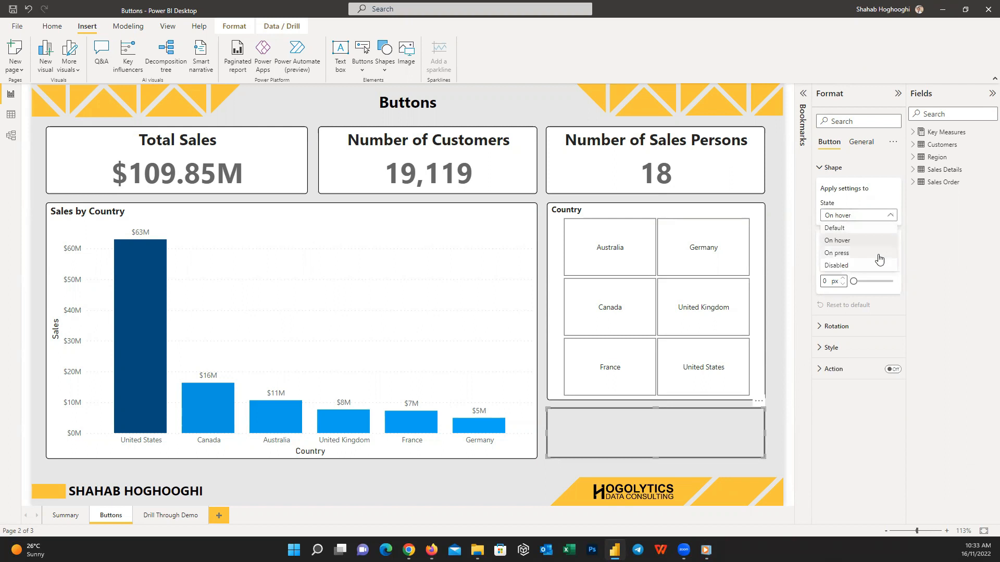
left_click(854, 253)
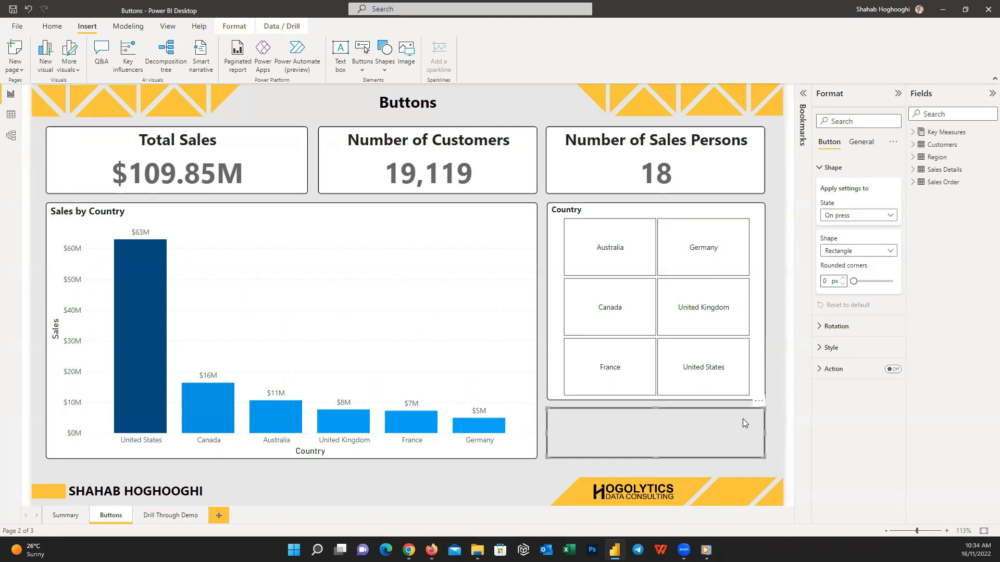
left_click(892, 217)
left_click(876, 266)
left_click(891, 216)
left_click(884, 227)
Keep the Rectangle shape for the button's Default state and set its rounded corners to 5 px.
left_click(892, 253)
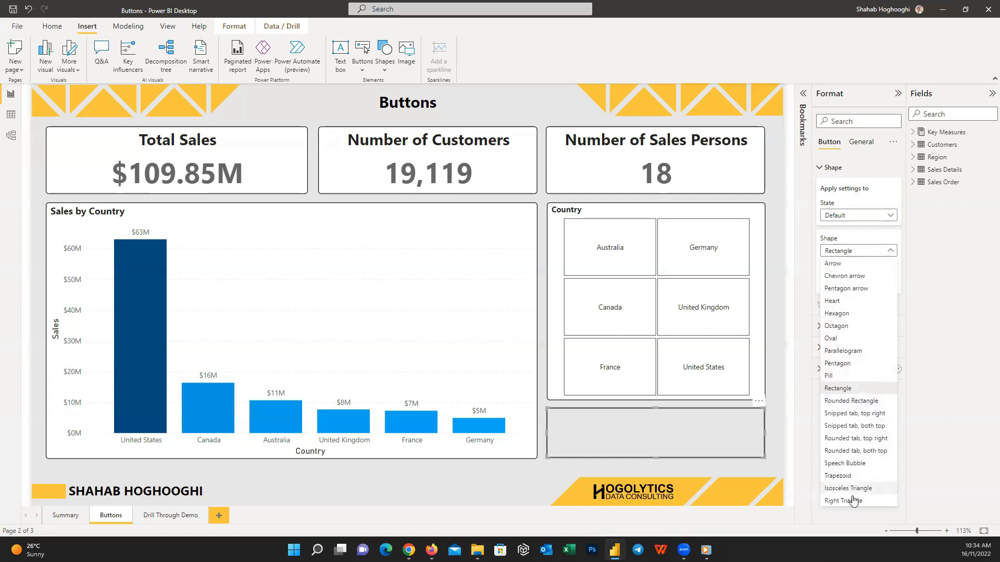
left_click(854, 388)
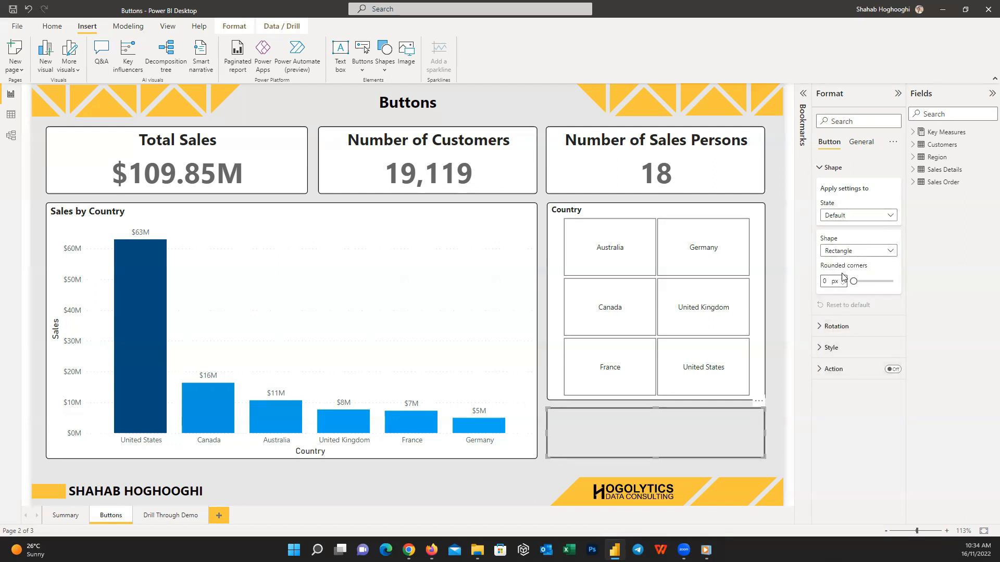
left_click(891, 252)
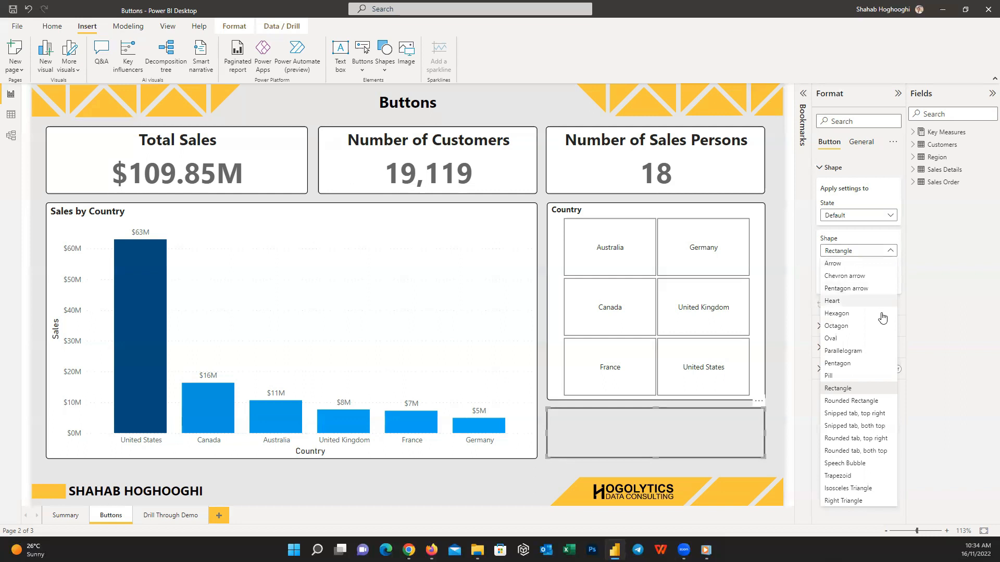
left_click(889, 241)
left_click(842, 281)
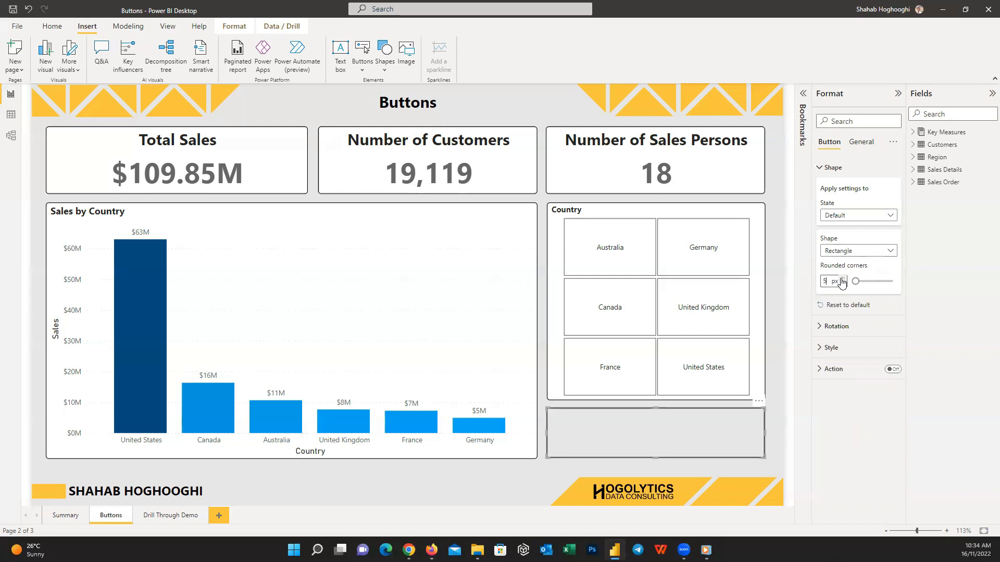
left_click(768, 458)
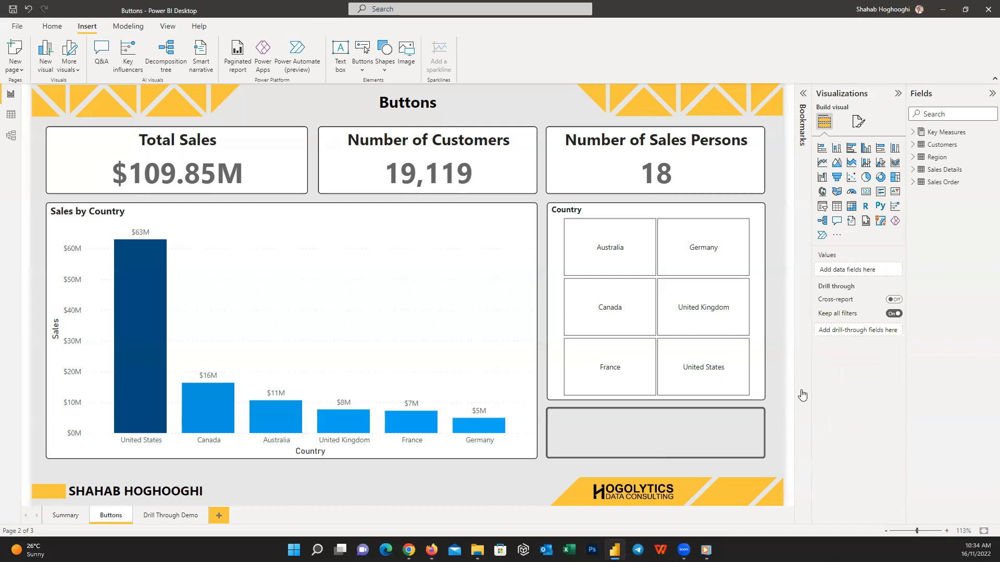
Examine the blank button's rotation settings for the whole button, its shape and its text.
left_click(742, 425)
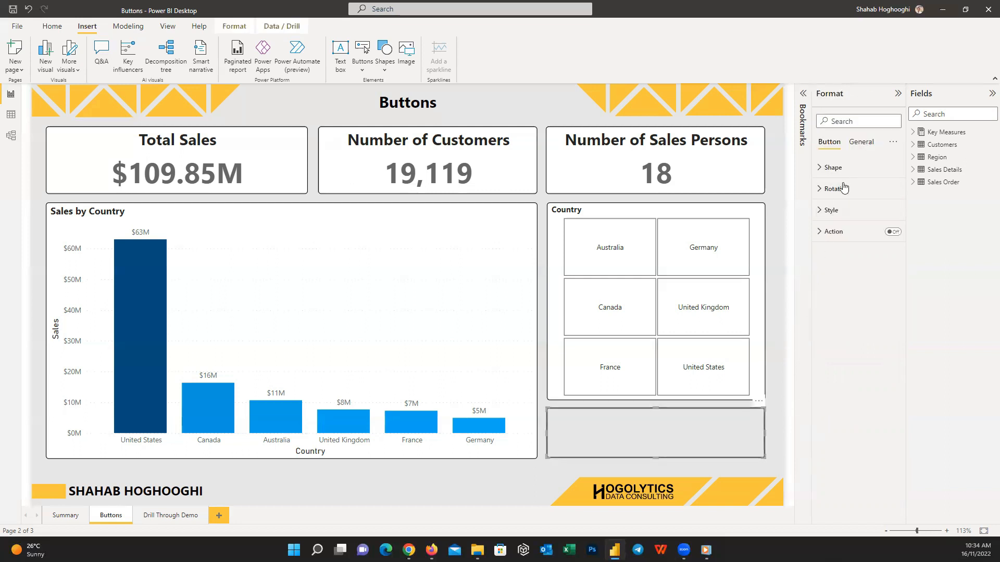
left_click(828, 195)
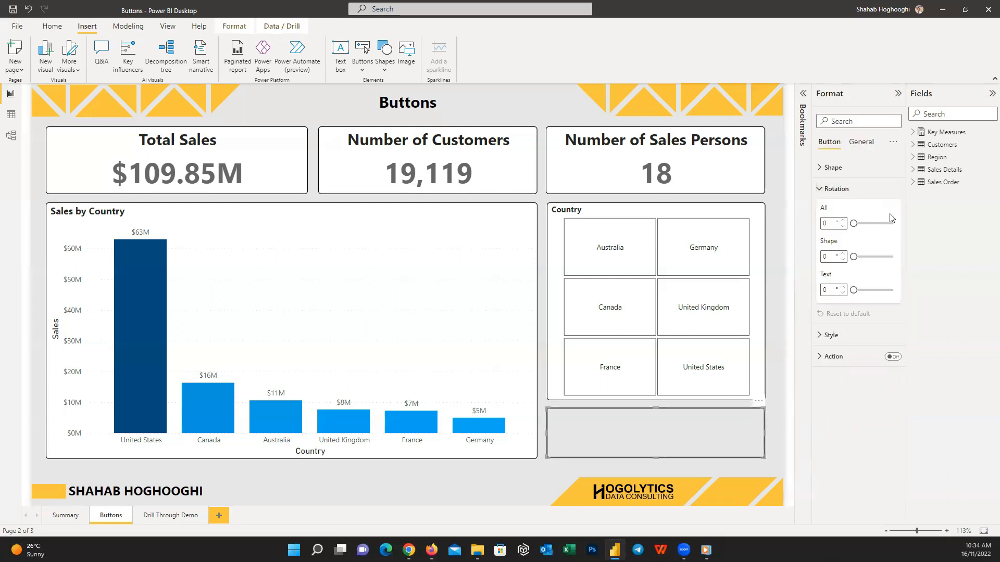
mouse_move(853, 223)
left_mouse_down()
mouse_move(865, 224)
mouse_move(850, 224)
mouse_move(857, 257)
mouse_move(876, 257)
mouse_move(849, 257)
left_mouse_up()
left_click(828, 189)
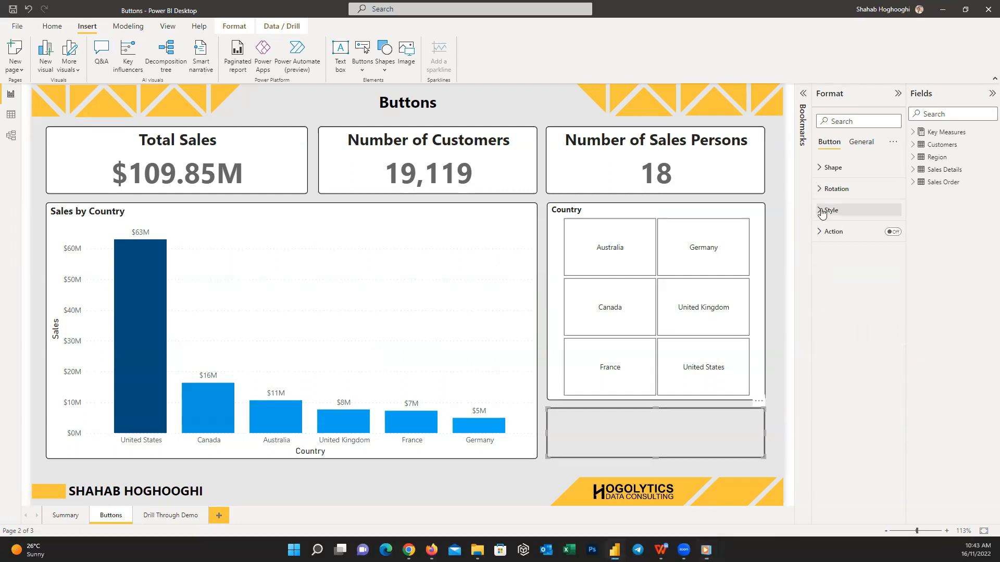
Examine the blank button's style settings and the list of states they can apply to.
left_click(822, 211)
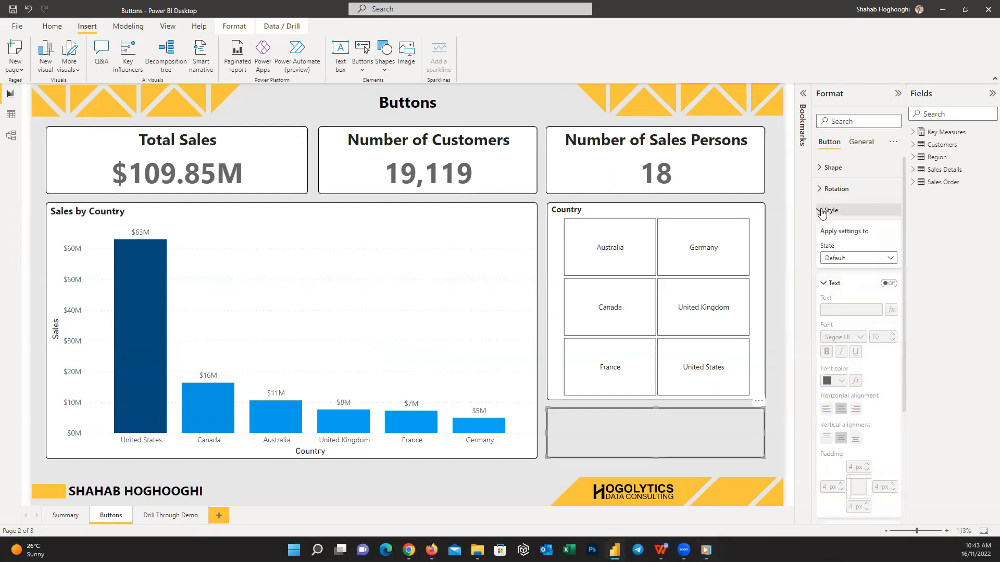
scroll(886, 312, "down", 3)
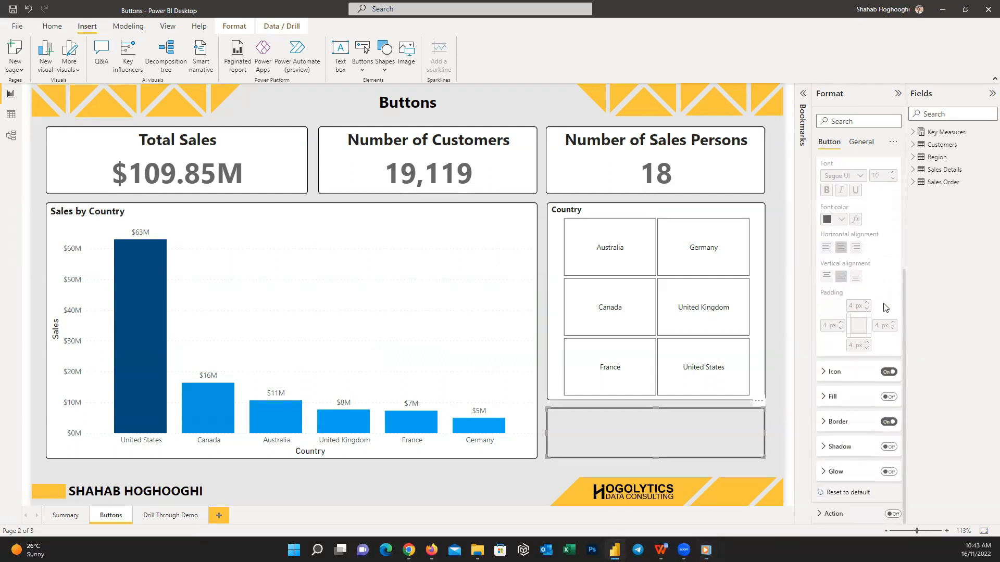
scroll(886, 317, "up", 3)
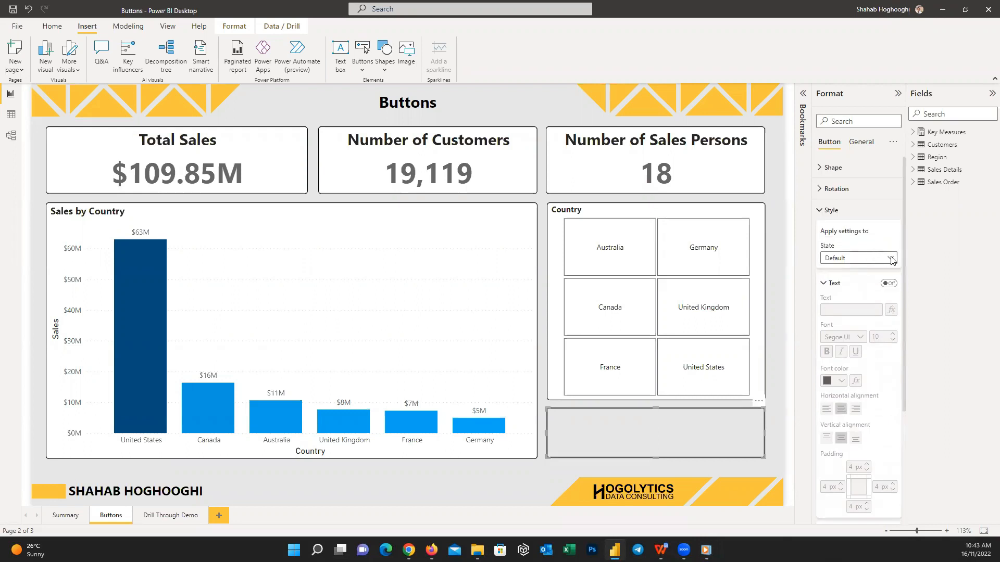
left_click(890, 258)
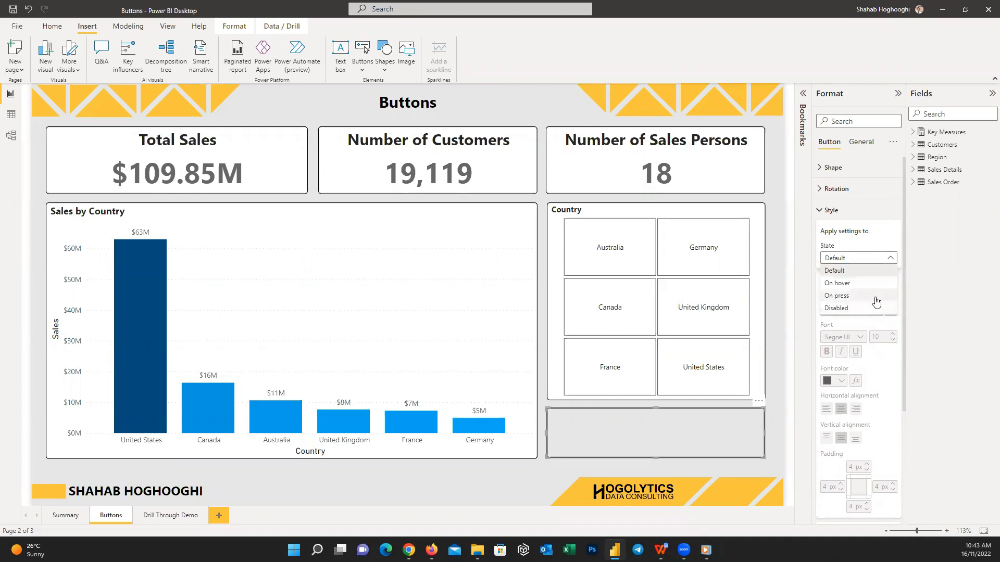
left_click(890, 262)
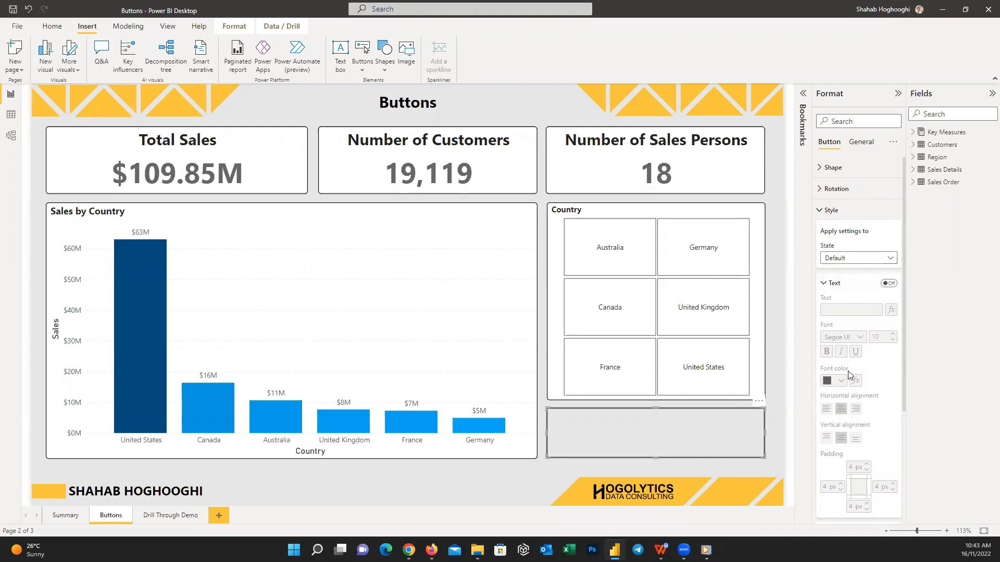
scroll(848, 374, "down", 3)
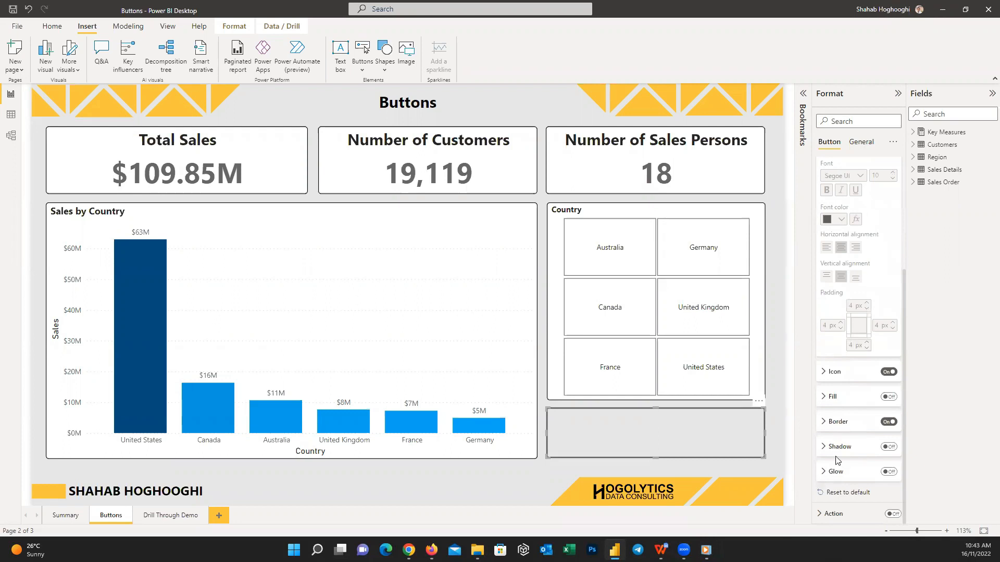
scroll(839, 360, "up", 3)
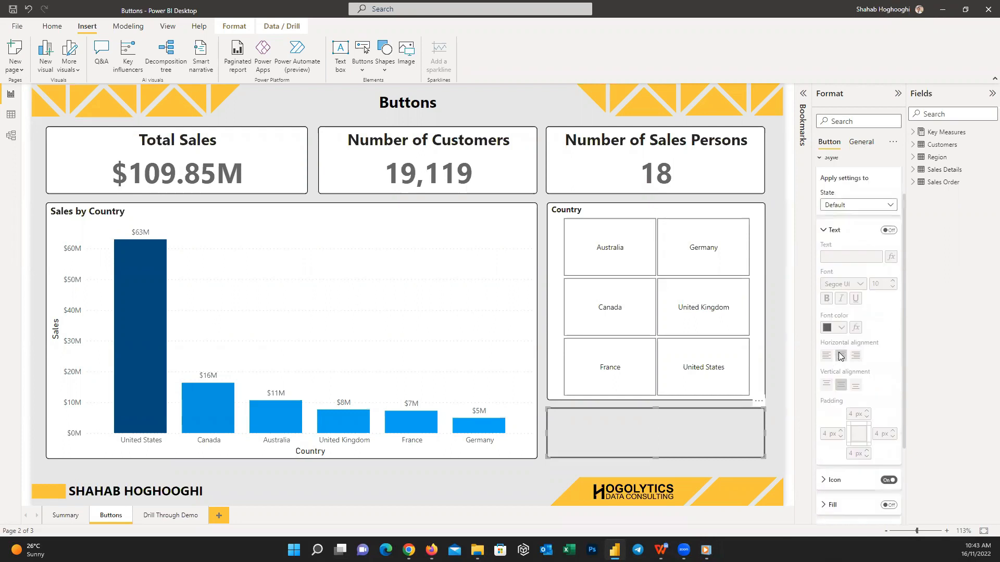
Turn on the button's text for the Default state, reading Button, in 20-point Segoe UI Bold.
left_click(888, 284)
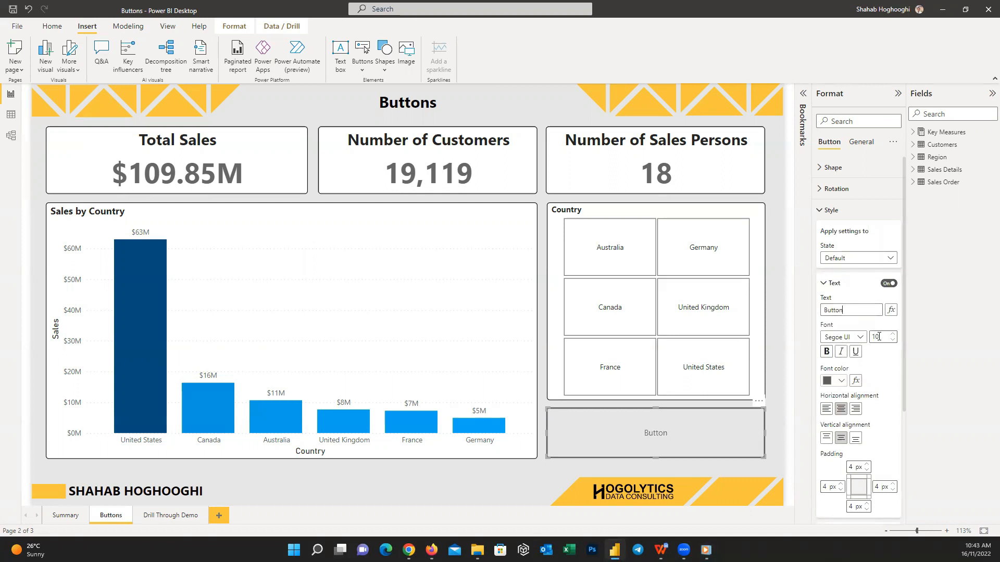
left_click_drag(885, 338, 869, 341)
type("20")
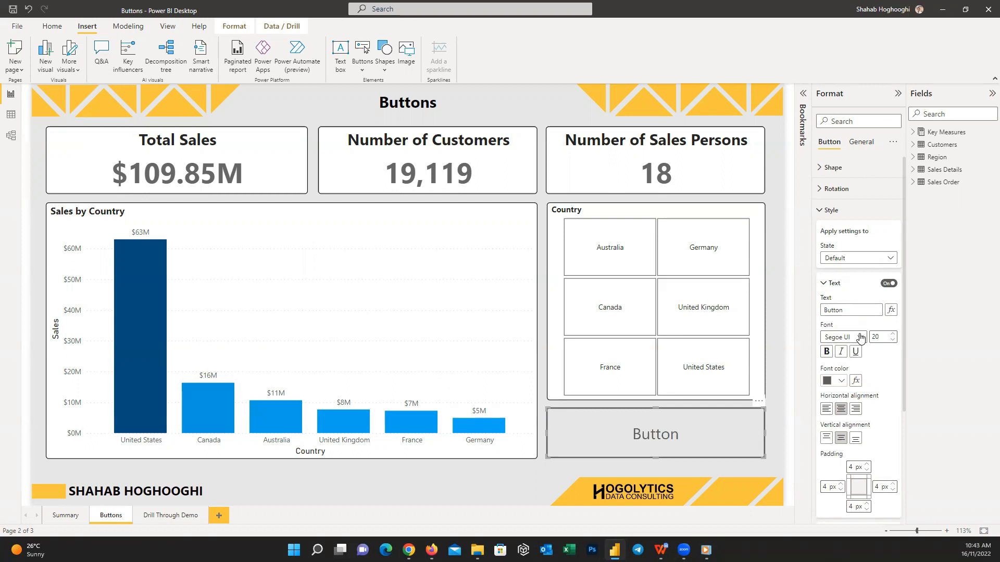
left_click(859, 337)
left_click(869, 461)
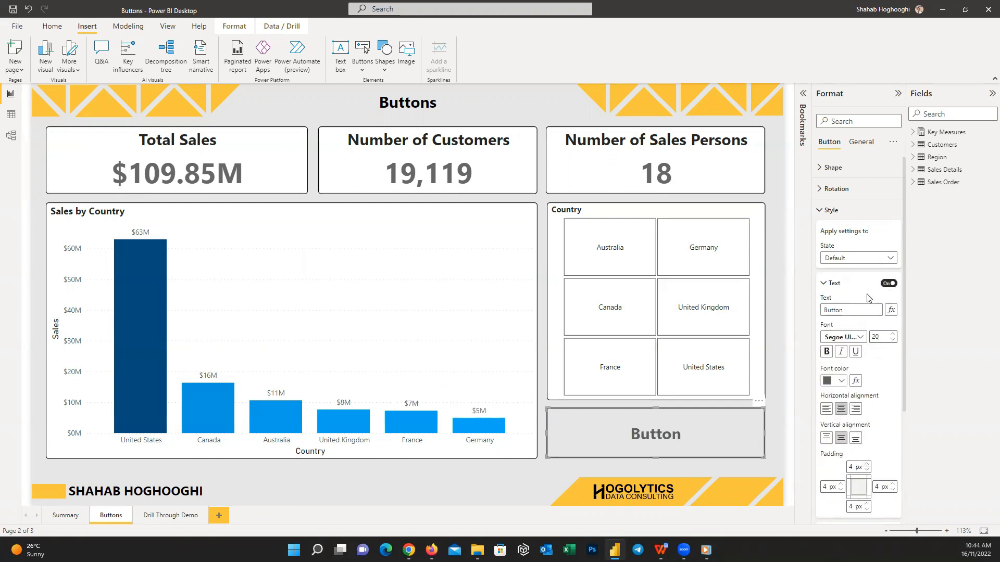
left_click(825, 284)
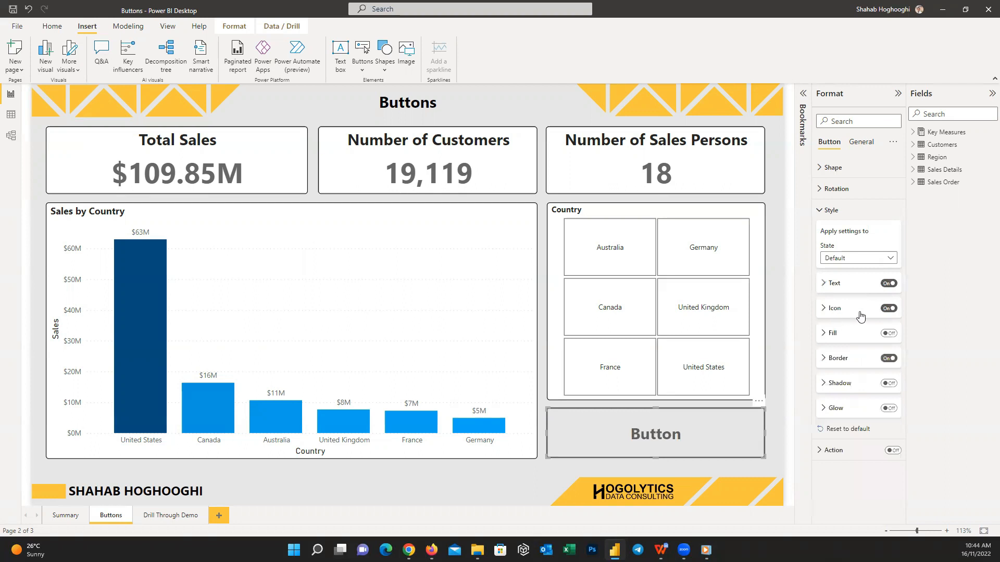
Examine the icon types and icon formatting options available for the button.
left_click(828, 310)
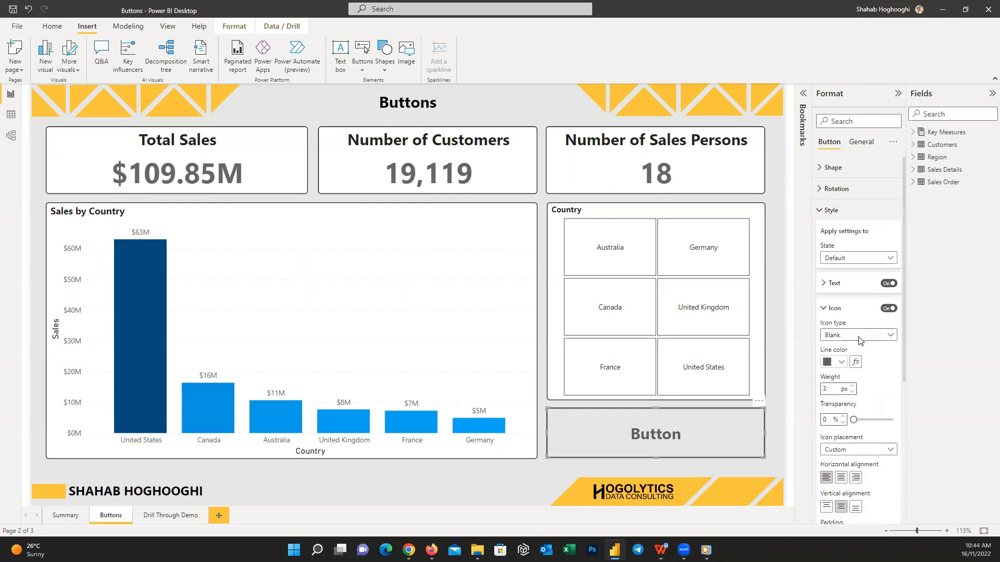
left_click(858, 337)
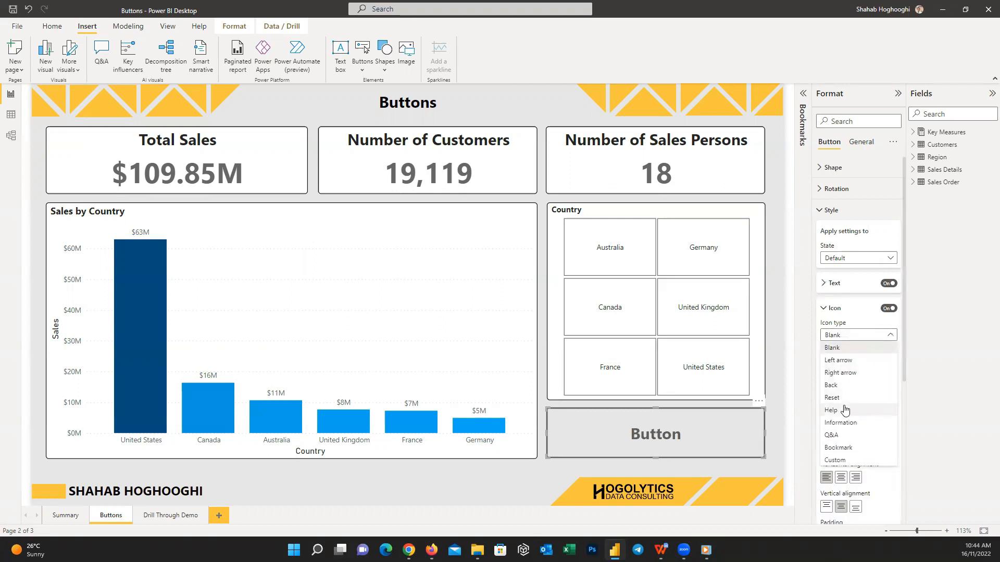
left_click(827, 307)
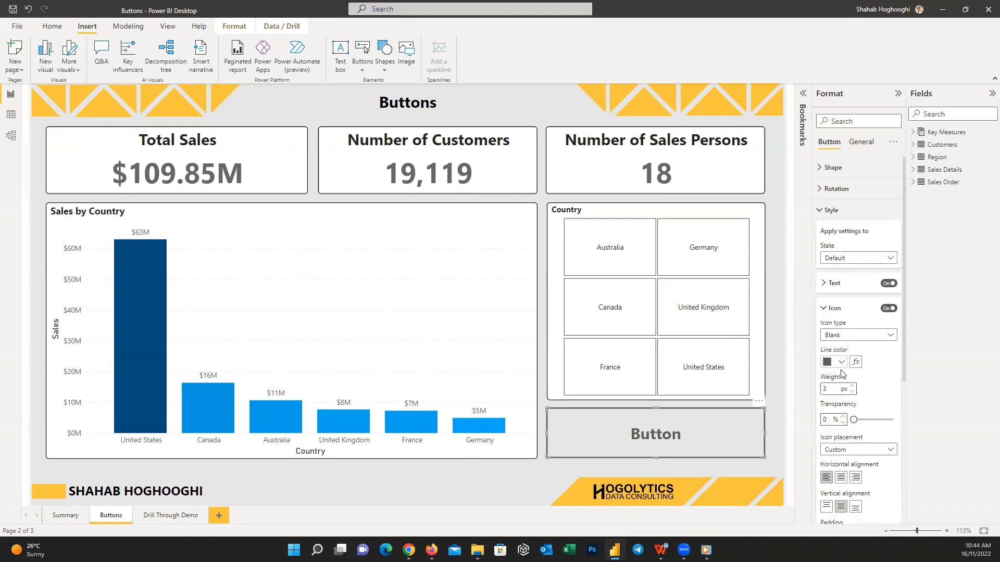
left_click(828, 308)
Turn on the button's fill, using white with 0% transparency.
left_click(888, 334)
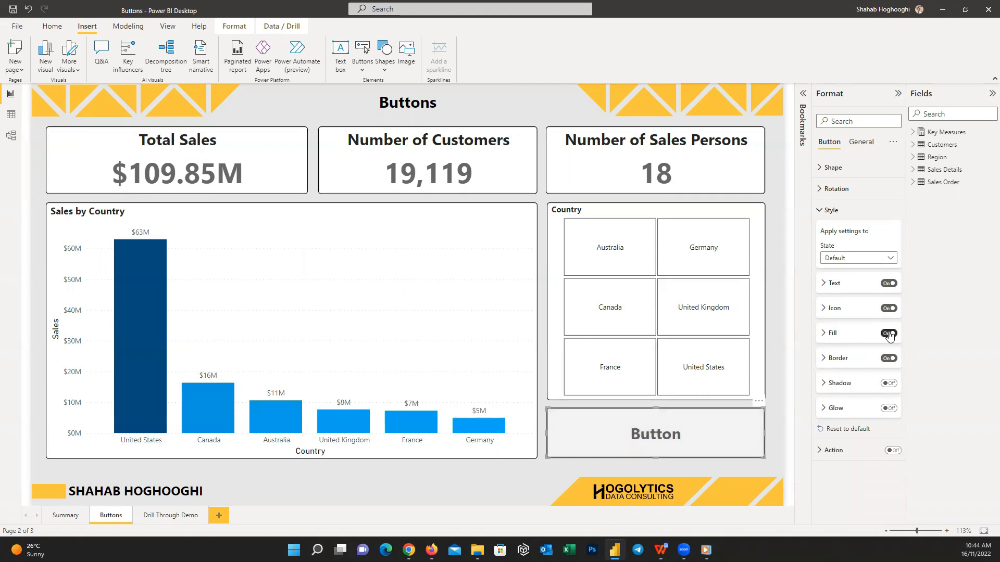
left_click(829, 334)
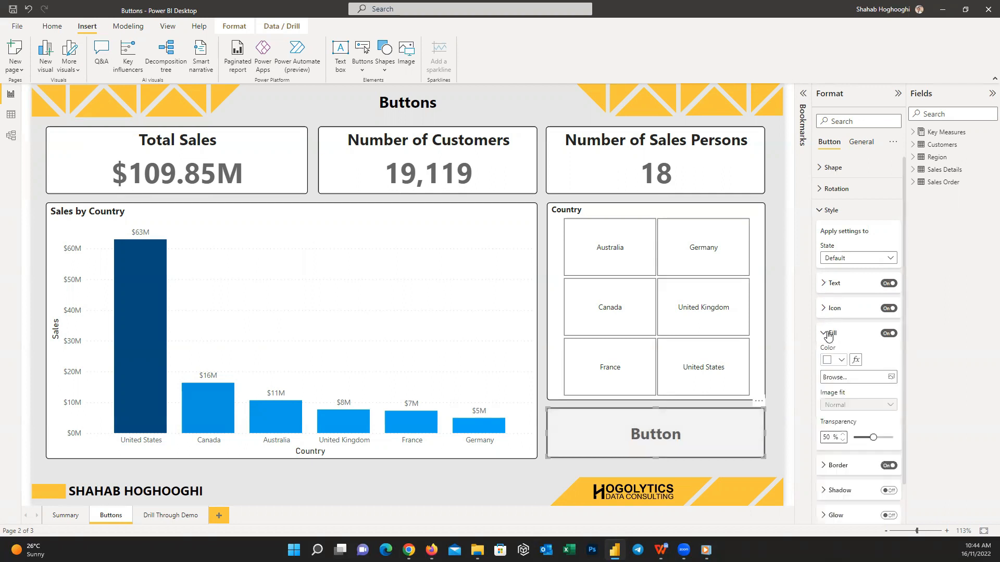
left_click(840, 363)
left_click(850, 412)
left_click_drag(874, 437, 852, 438)
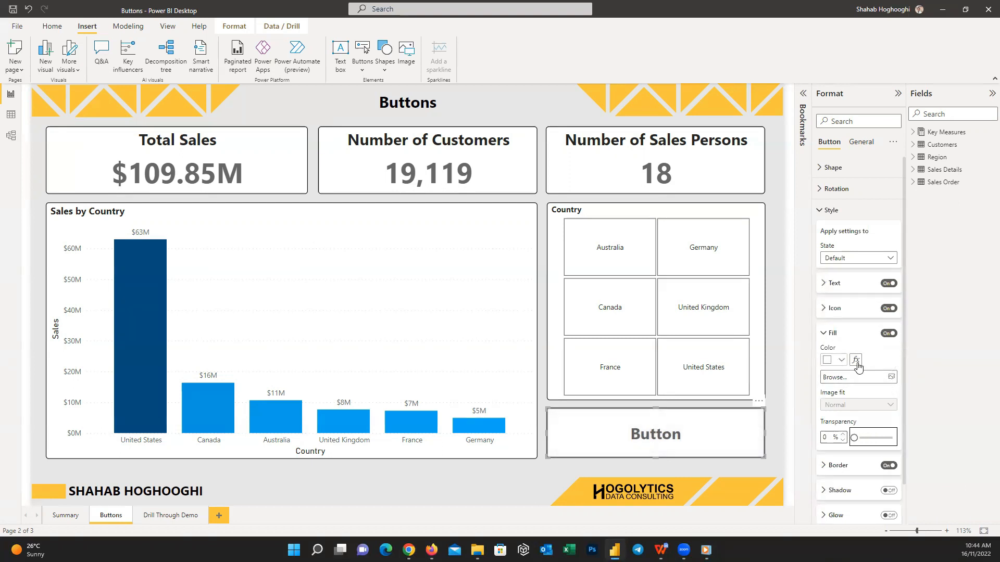
left_click(829, 335)
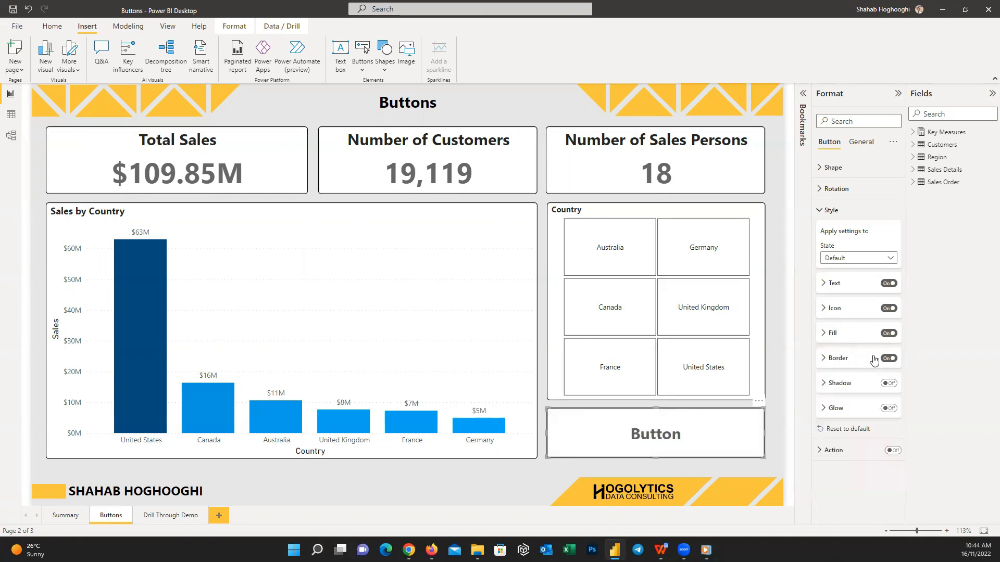
Set the width of the button's border to 2 px.
left_click(843, 359)
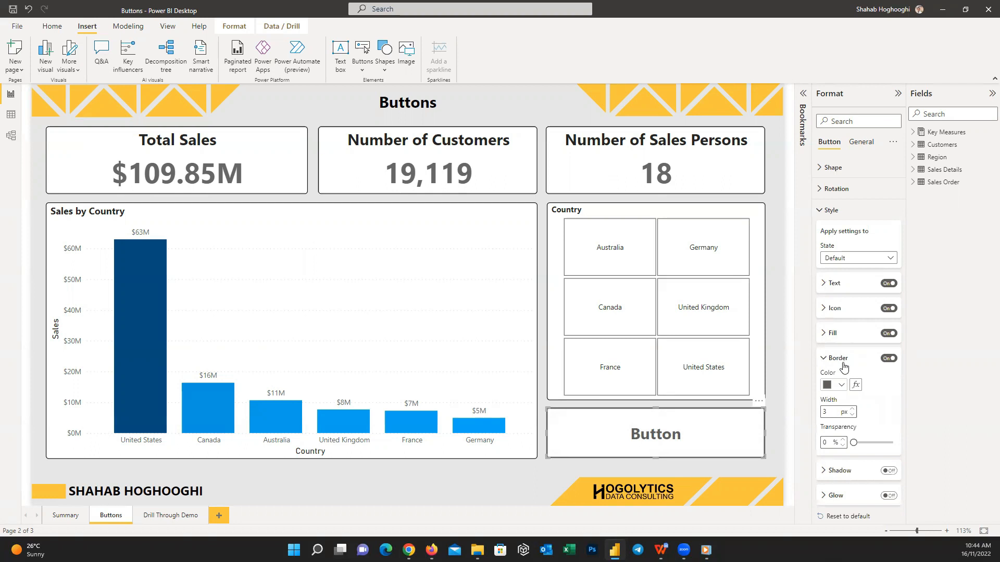
left_click(852, 415)
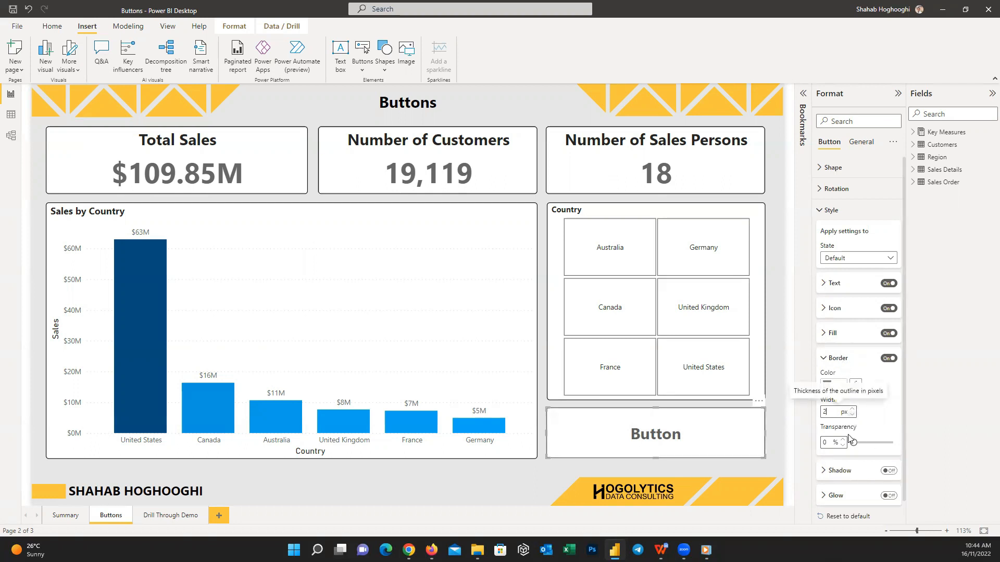
left_click(822, 363)
Try out the shadow and glow effects on the button one after the other.
left_click(886, 383)
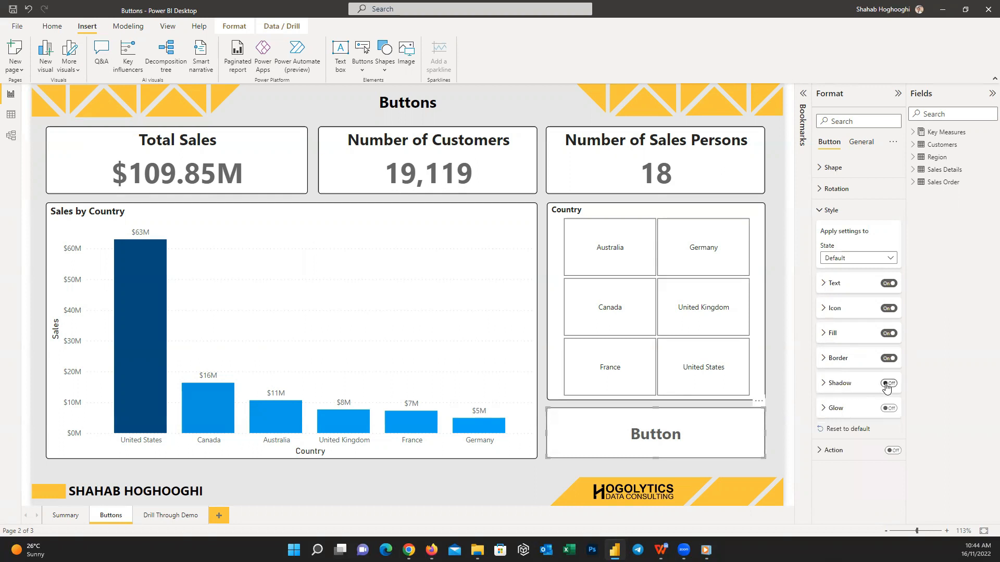
left_click(829, 385)
left_click(824, 384)
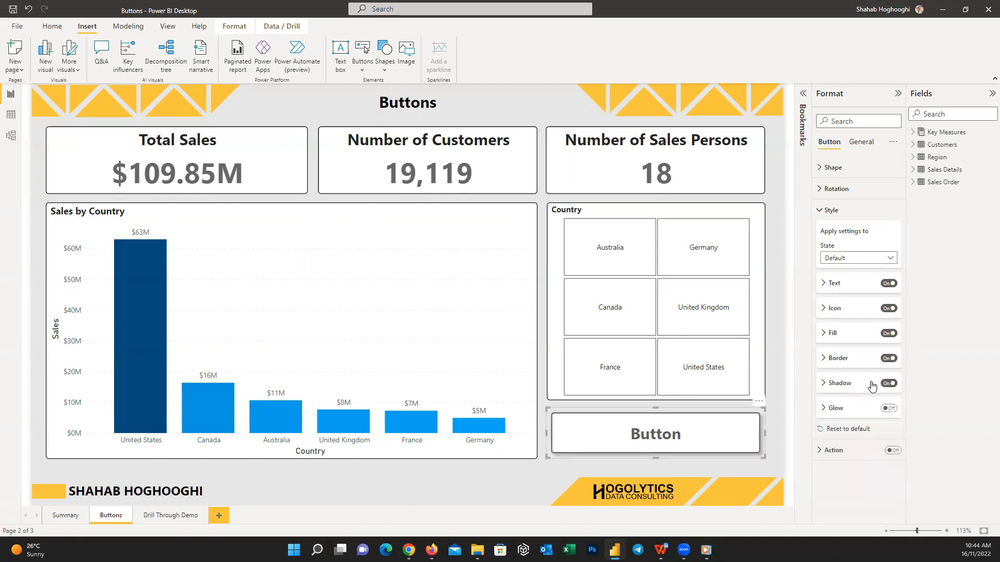
left_click(889, 383)
left_click(892, 410)
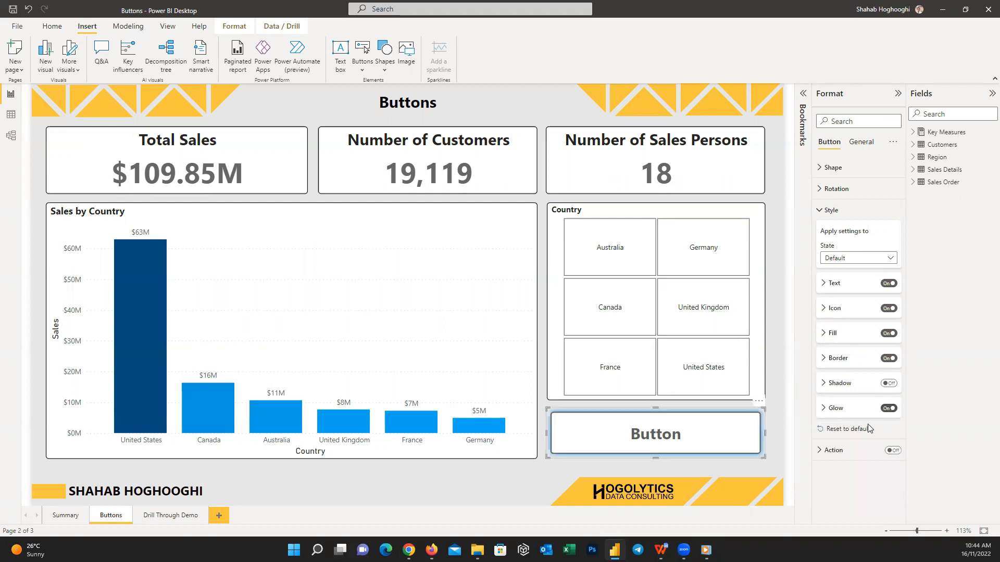
left_click(833, 408)
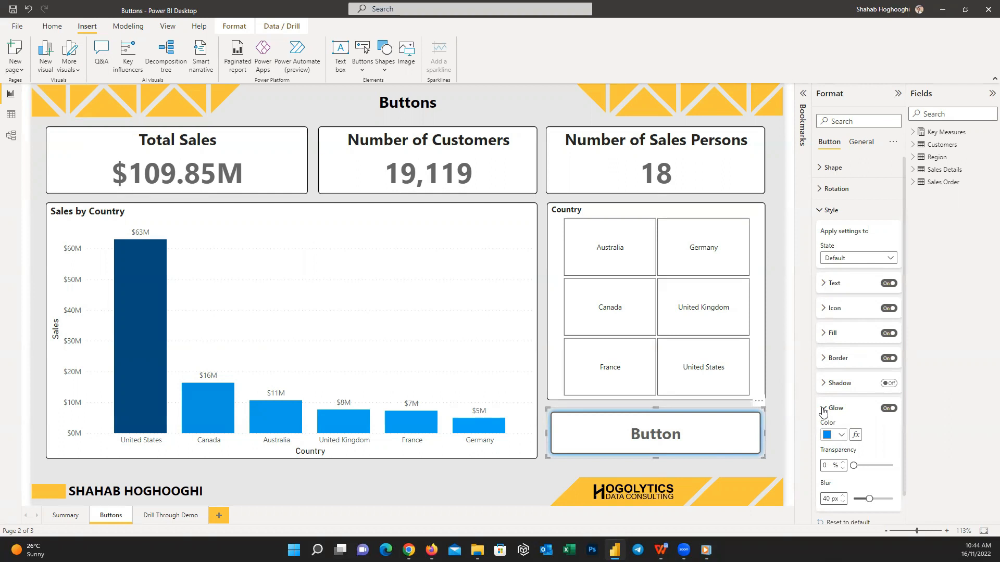
left_click(823, 409)
left_click(828, 210)
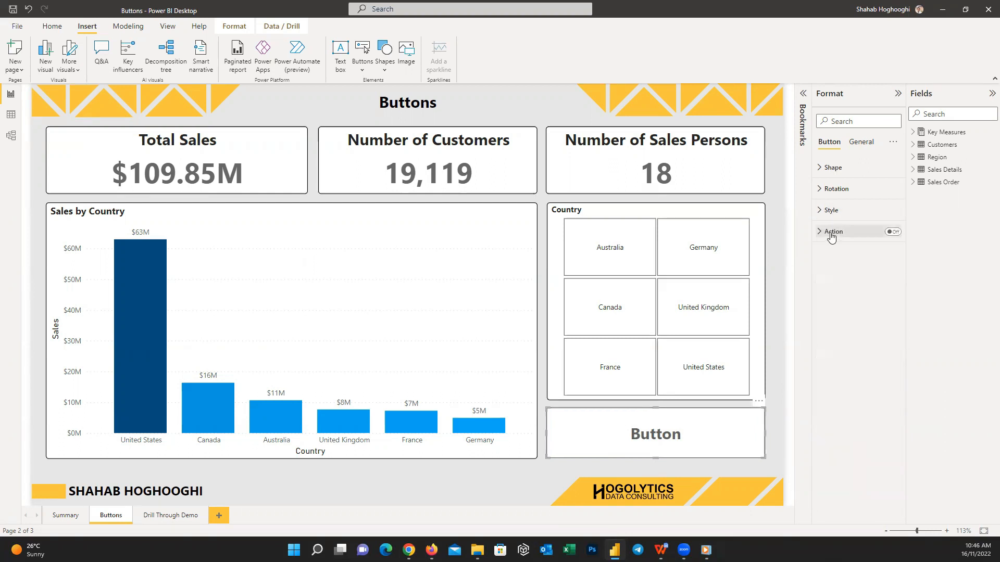
Turn on the button's action, check the existing bookmarks and the action types, and keep Back as the type.
left_click(829, 231)
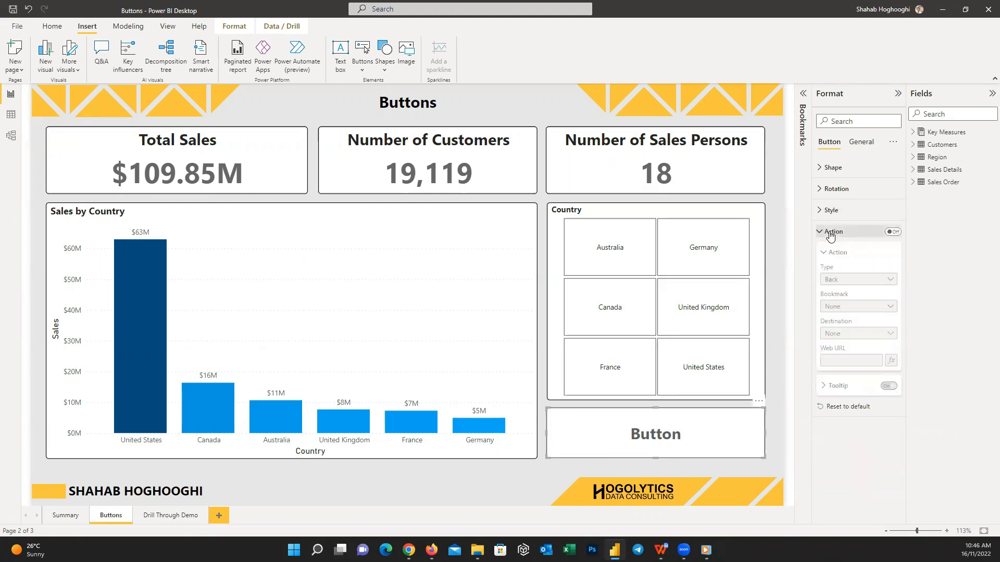
left_click(893, 232)
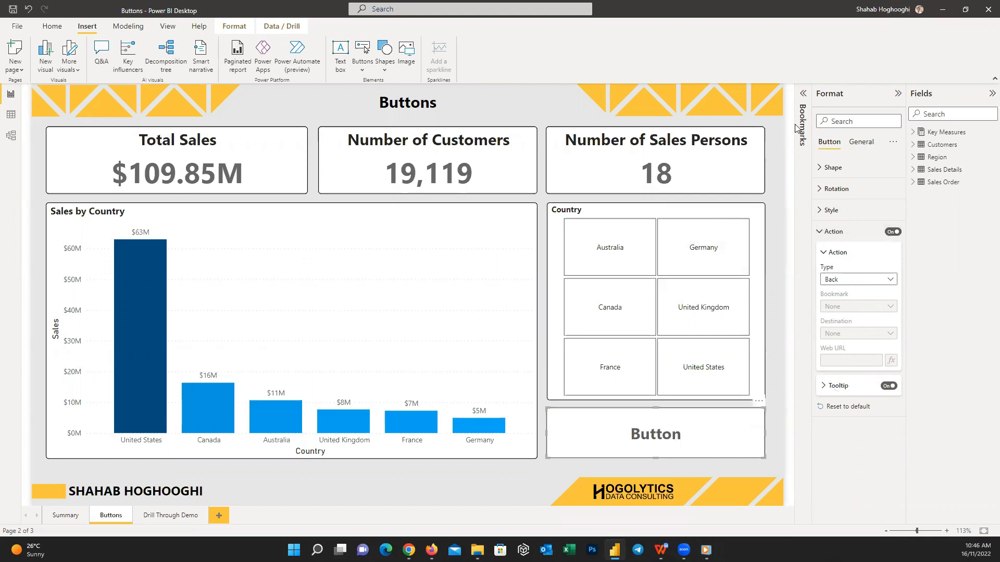
left_click(804, 95)
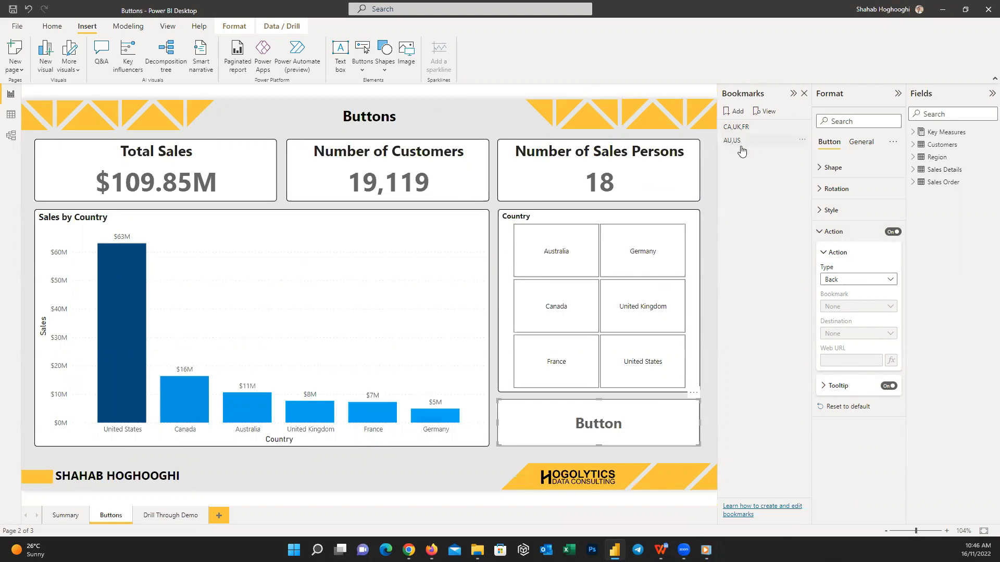
left_click(794, 94)
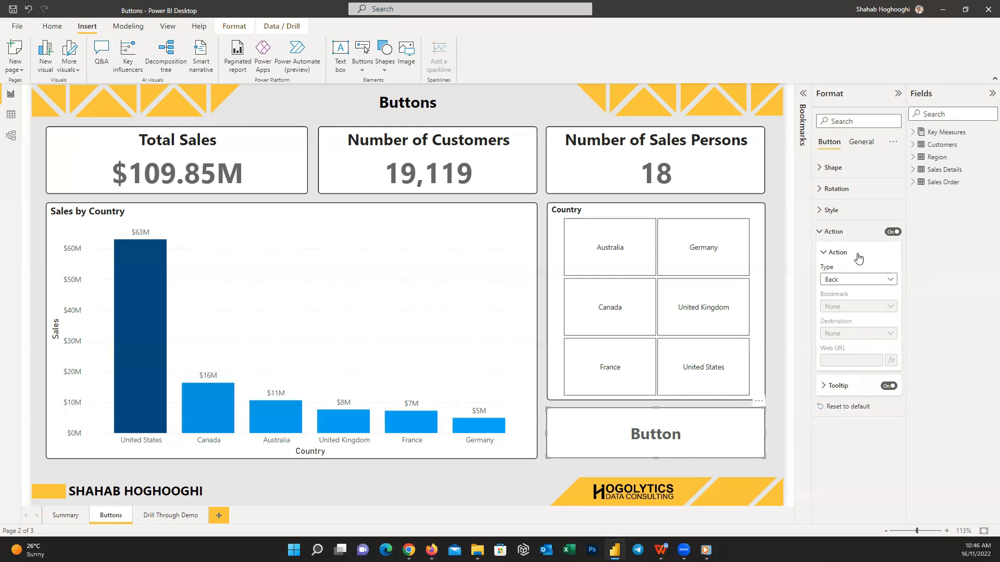
left_click(886, 280)
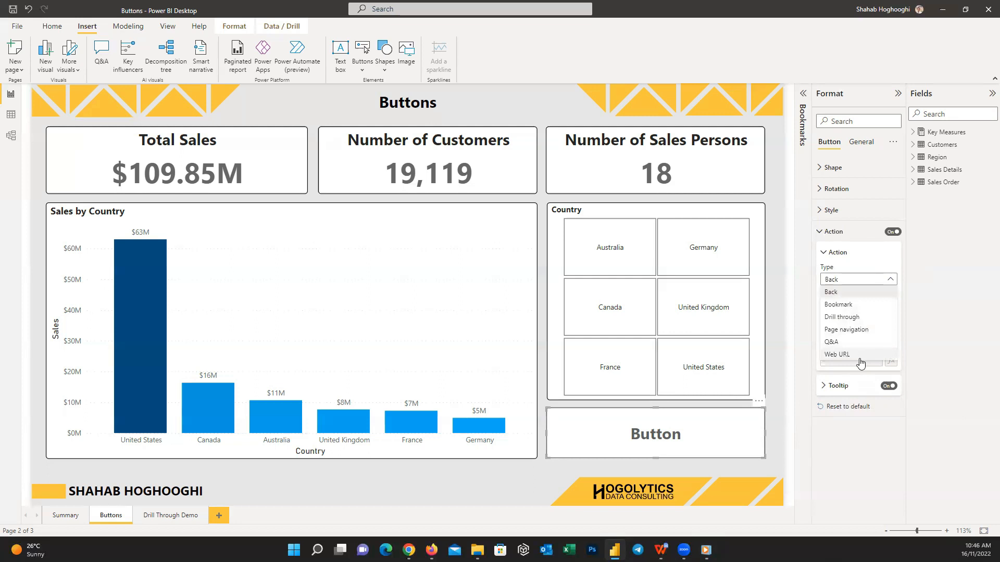
left_click(873, 294)
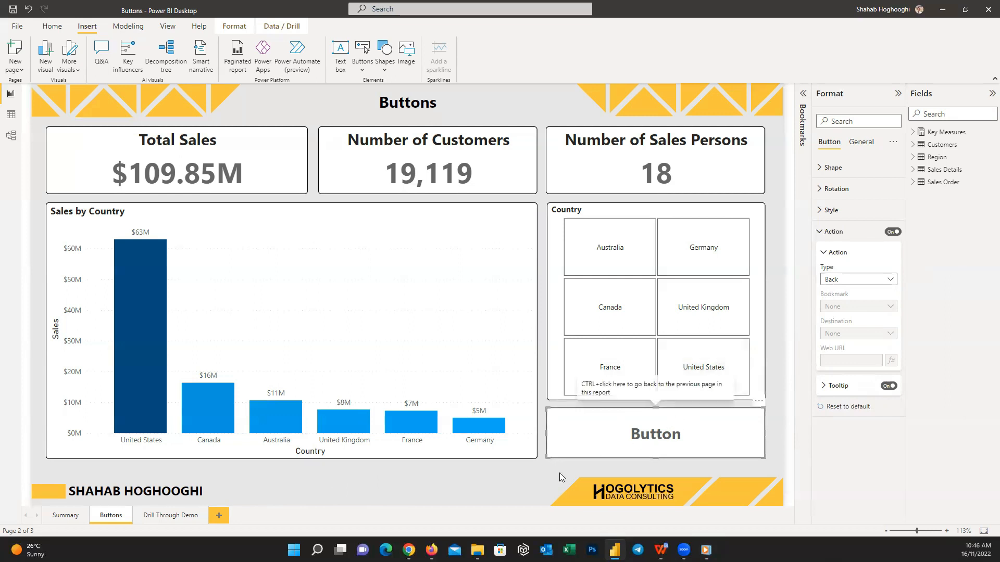
Visit the Summary page, return to the Buttons page and test the button's Back action.
left_click(63, 516)
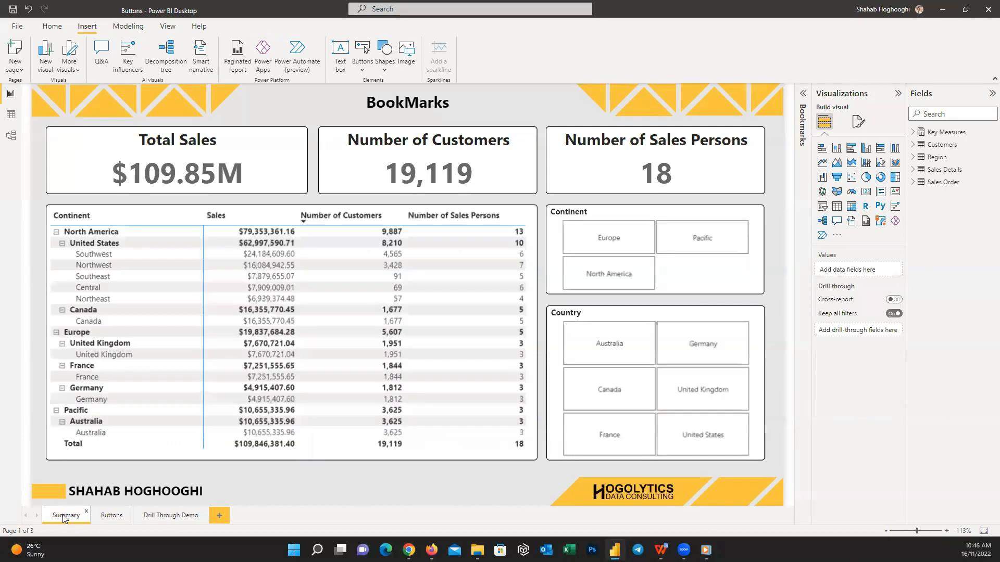
left_click(111, 515)
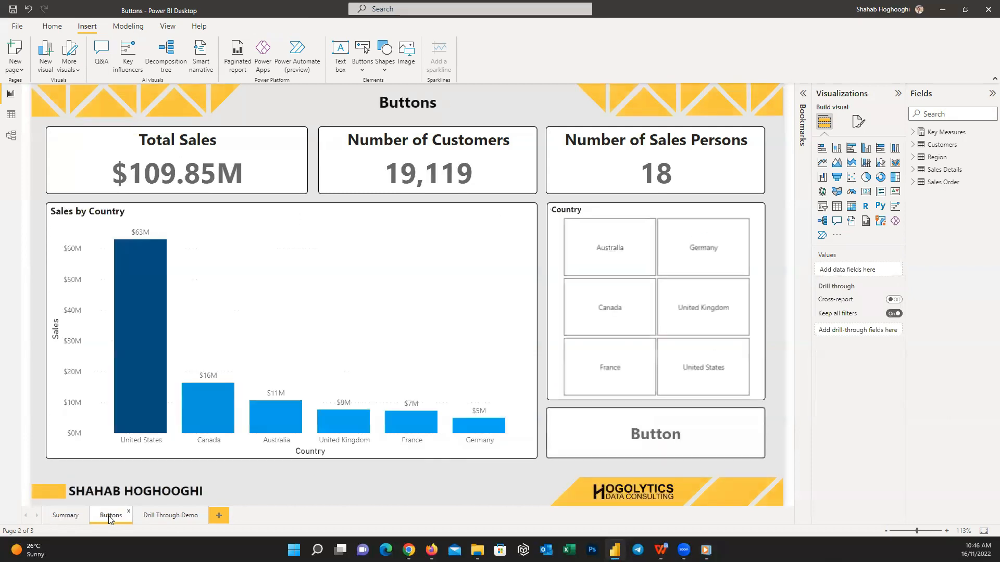
left_click(582, 430, "ctrl")
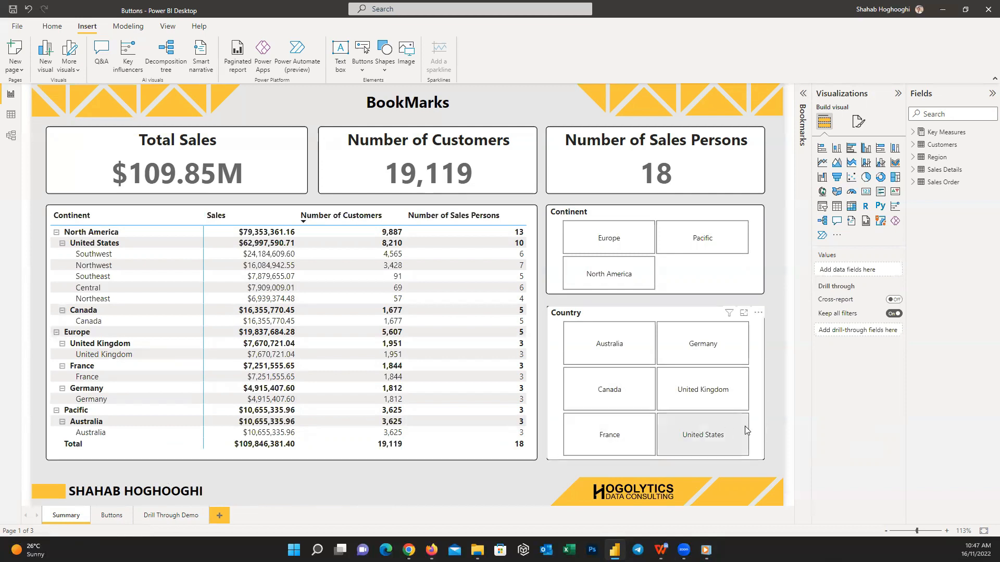
key("alt+Tab")
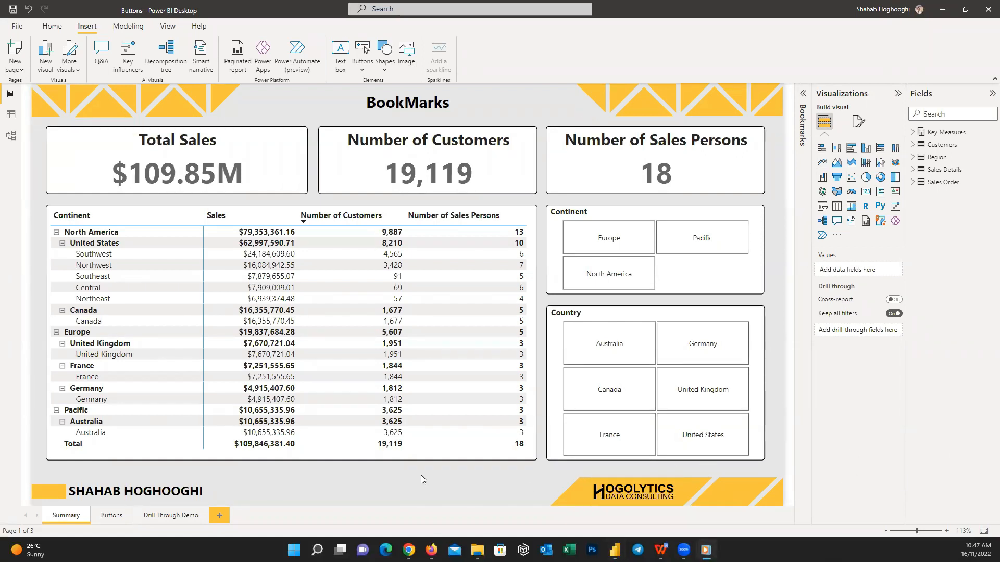
Test the back arrow on the Drill Through Demo page, revisit that page and return to the Buttons page.
left_click(159, 518)
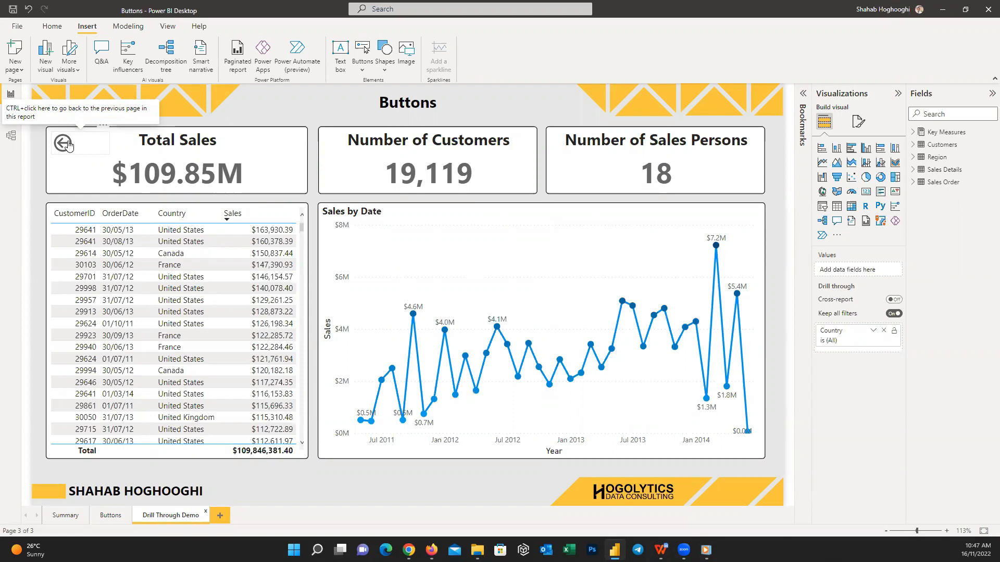
left_click(68, 146, "ctrl")
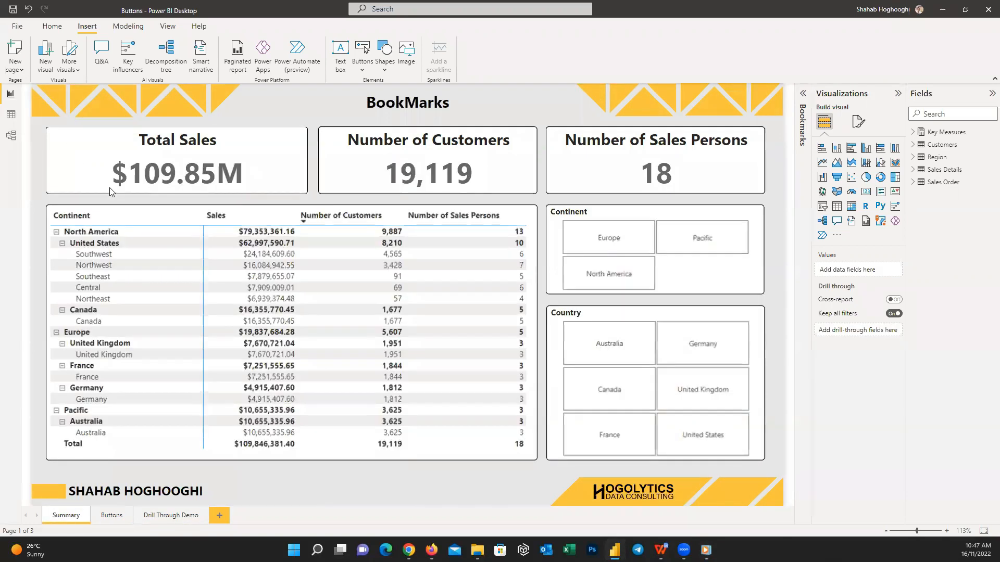
left_click(111, 516)
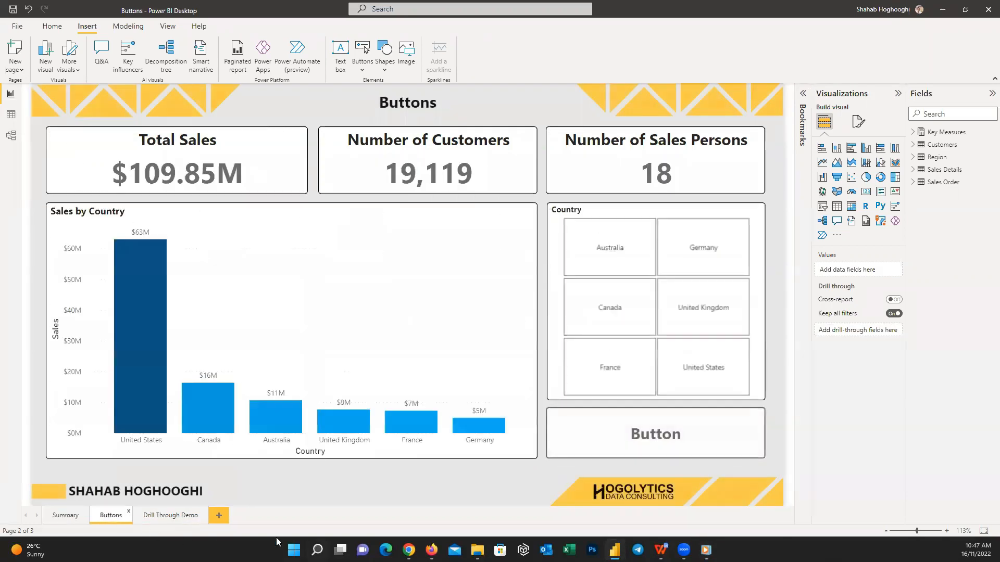
left_click(163, 521)
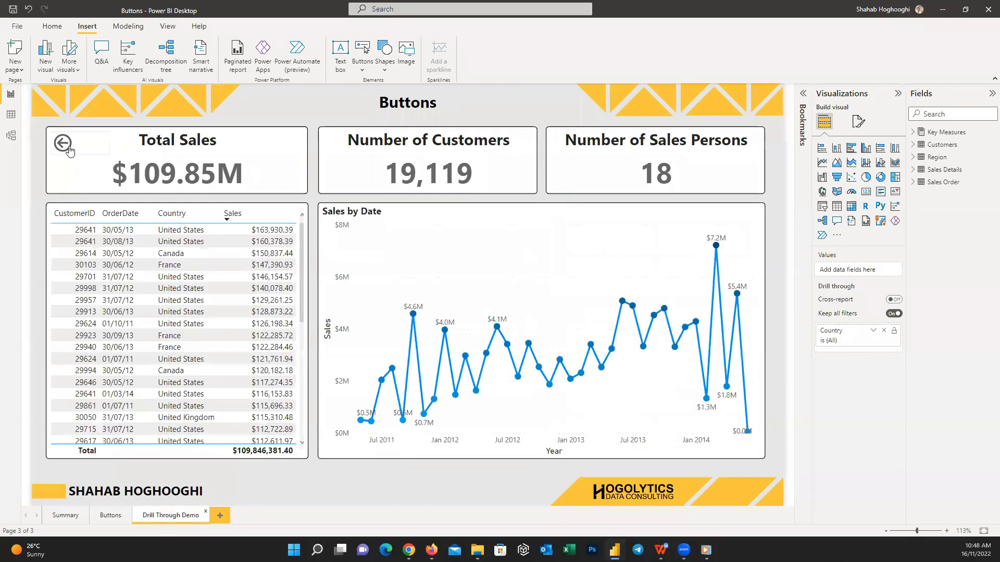
left_click(108, 517)
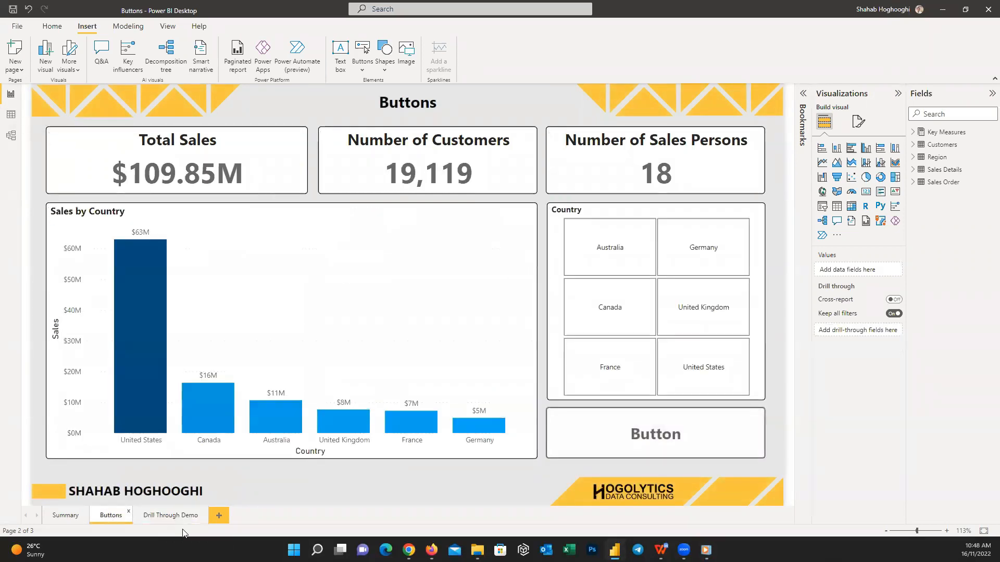
Set the action type of the button below the Country slicer to Bookmark and show the list of existing bookmarks.
left_click(754, 430)
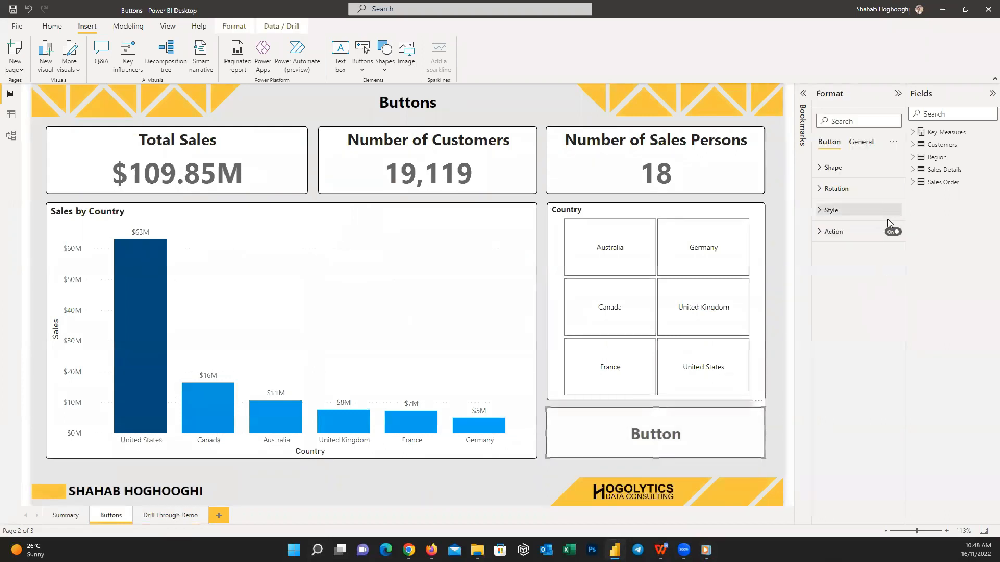
left_click(844, 234)
left_click(854, 279)
left_click(834, 303)
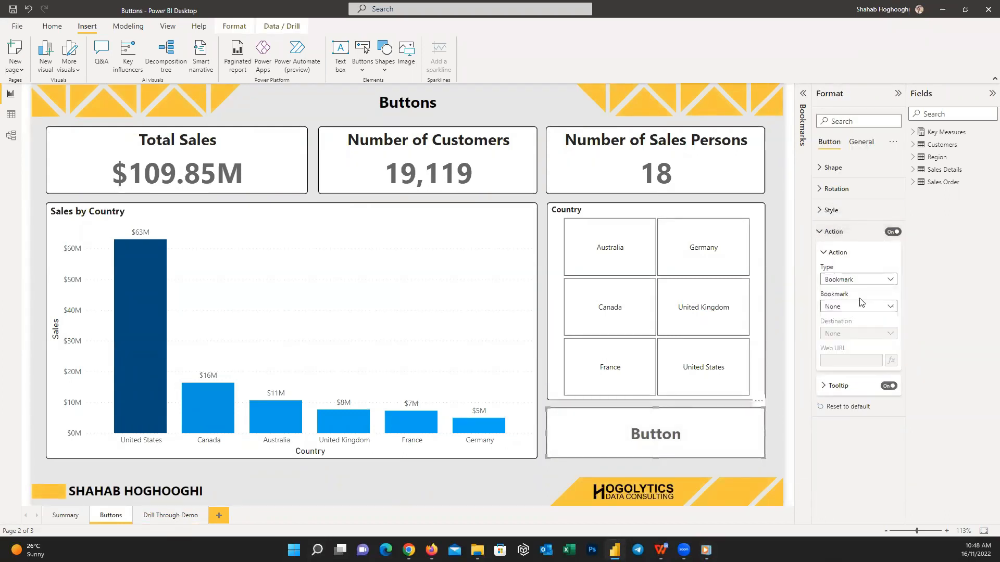
left_click(804, 95)
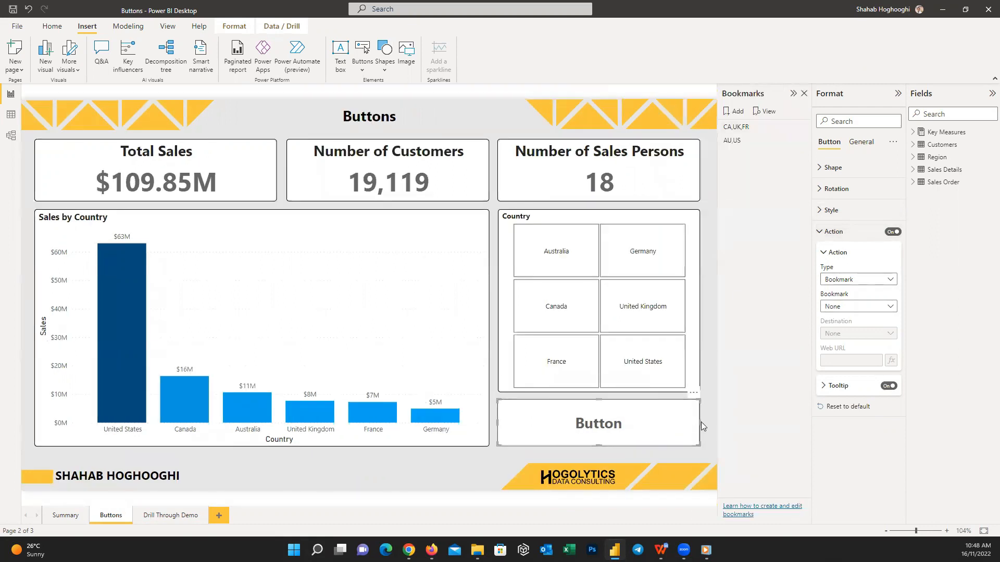
Narrow the button to about half the Country slicer's width and place a copy of it alongside in the freed space.
left_click_drag(700, 423, 665, 405)
key("ctrl+c")
key("ctrl+v")
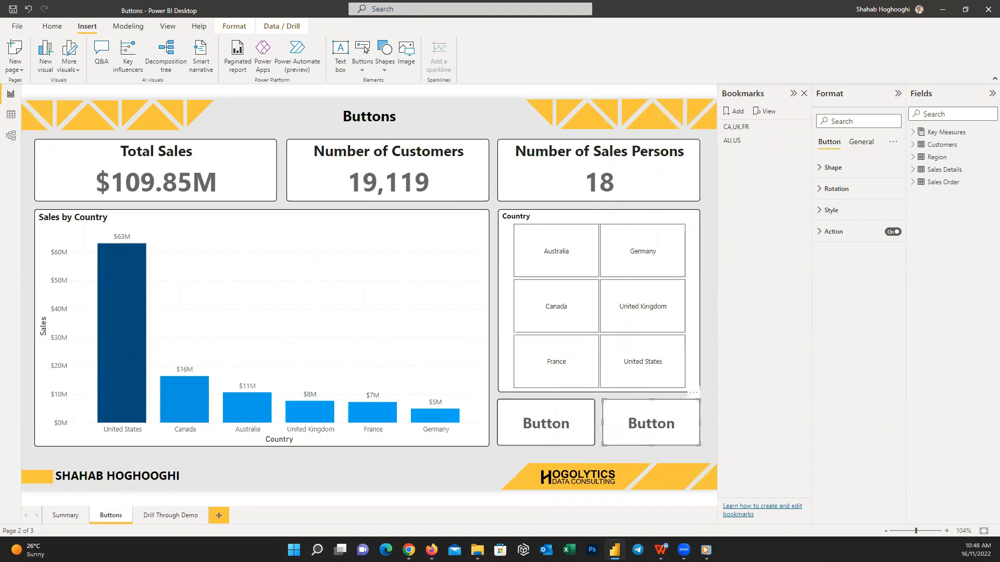
Change the text of the original button to "CA - UK - FR".
left_click(581, 424)
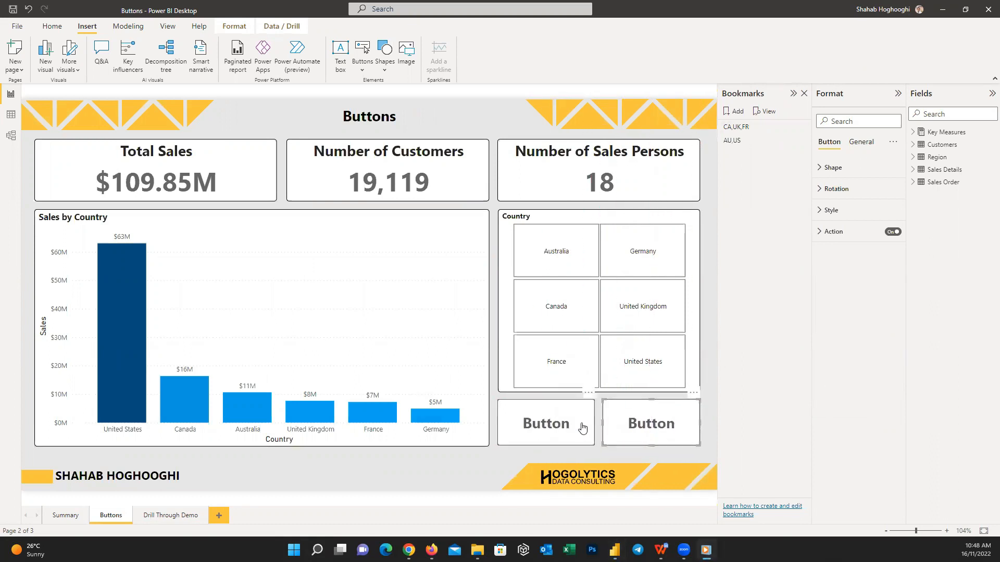
left_click(872, 210)
left_click(889, 283)
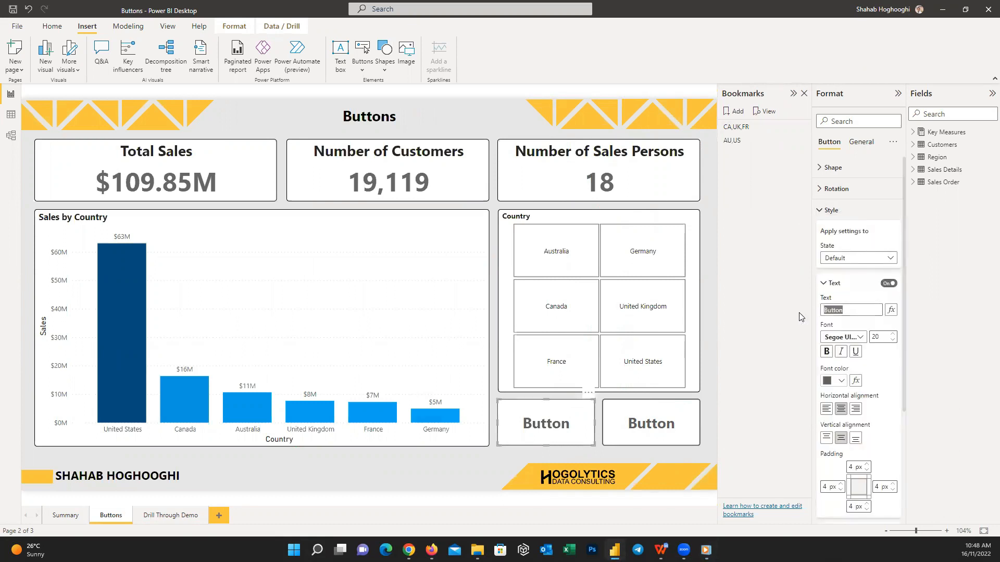
type("CA - UK -F")
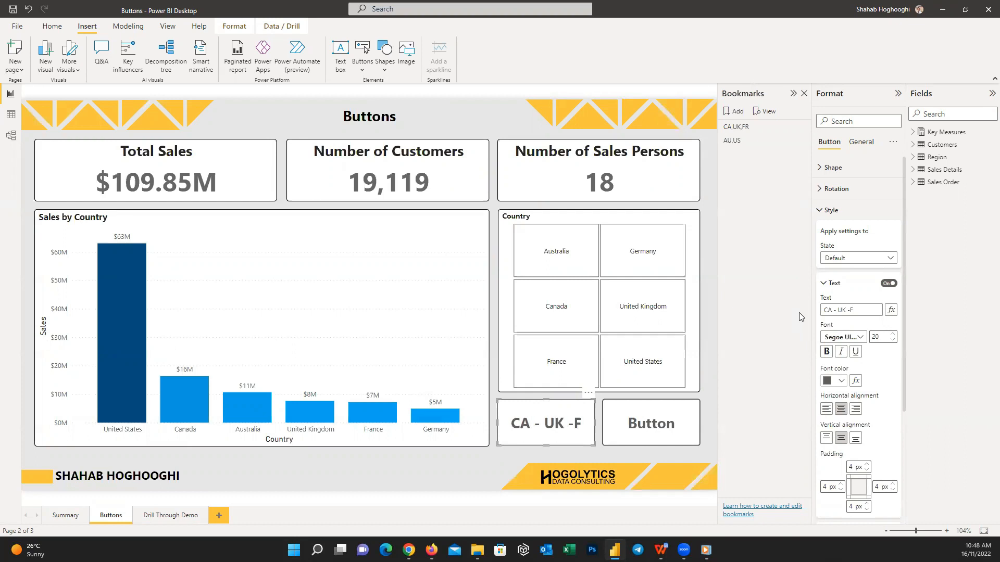
type("R")
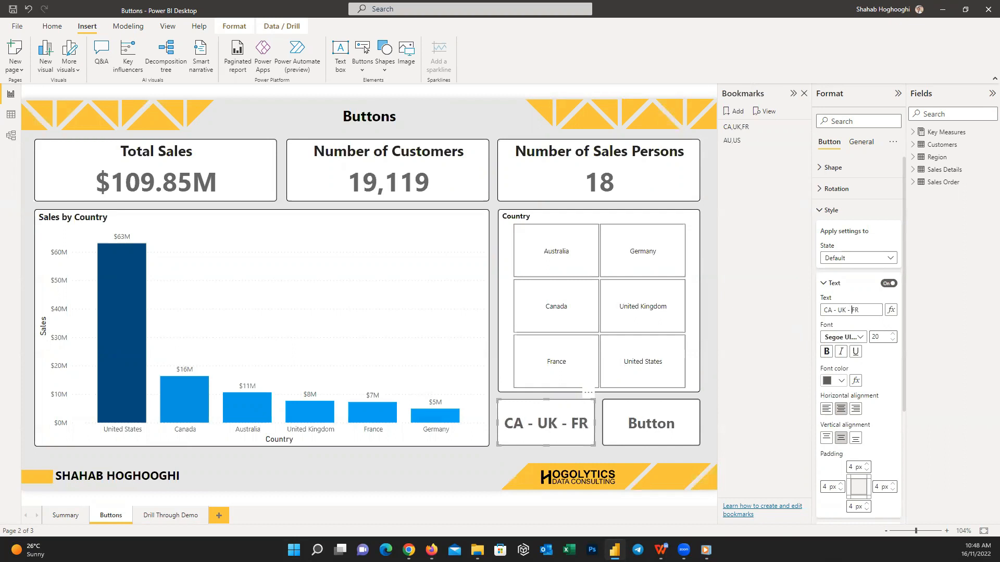
Change the text of the copied button to "AU - US".
left_click(695, 408)
double_click(822, 310)
type("AU - US")
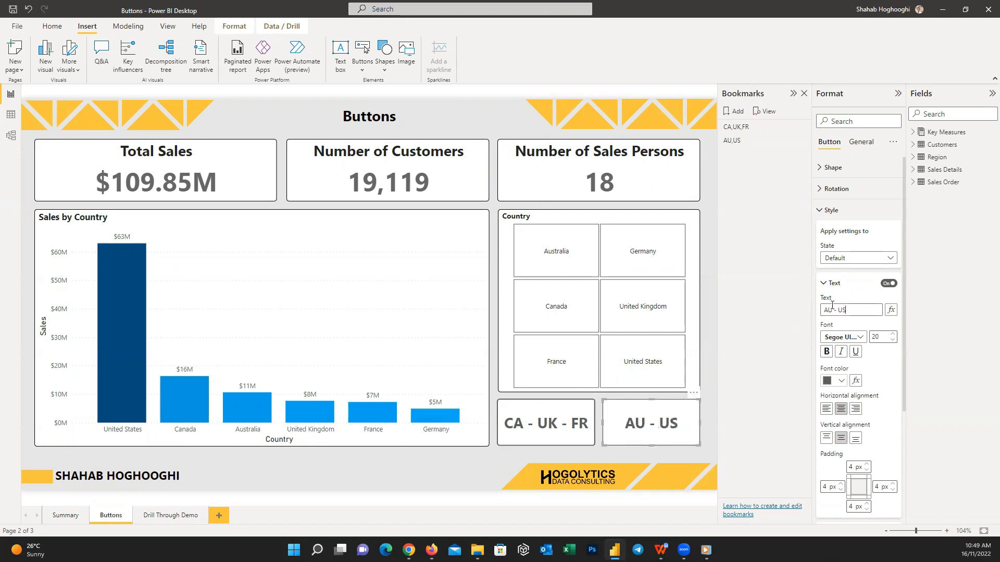
left_click(709, 423)
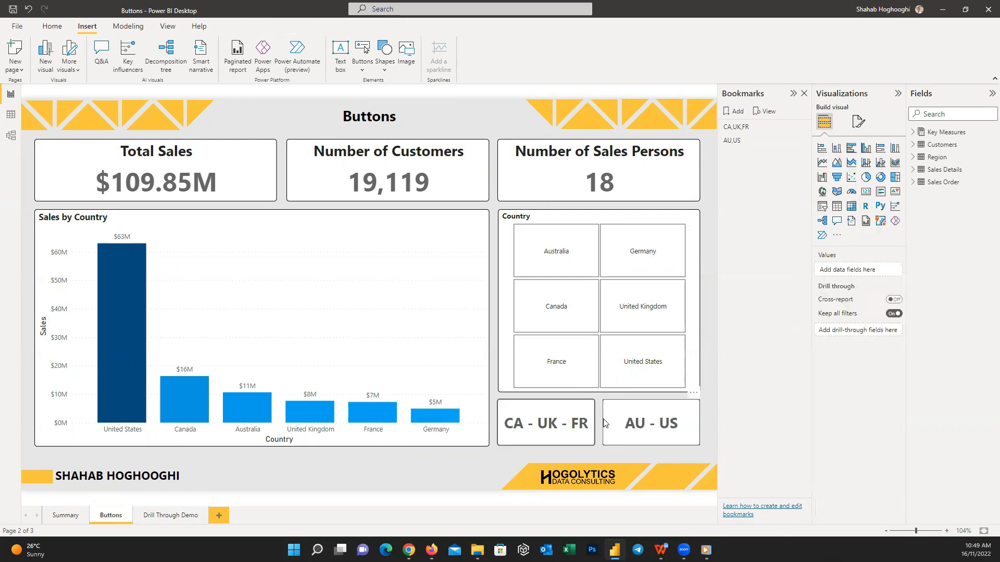
Assign the CA,UK,FR bookmark to the "CA - UK - FR" button's action, keeping Bookmark as the type.
left_click(555, 431)
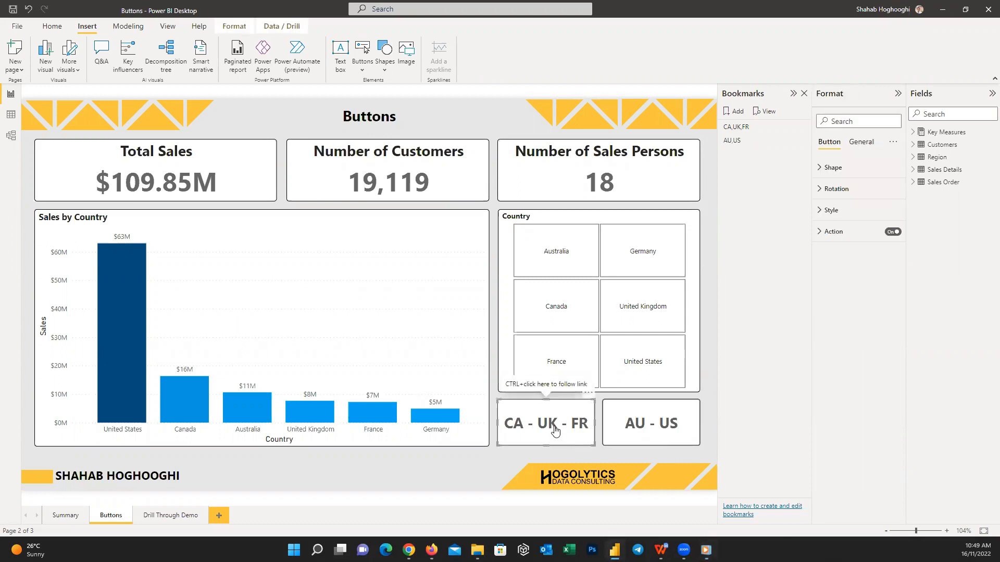
left_click(825, 232)
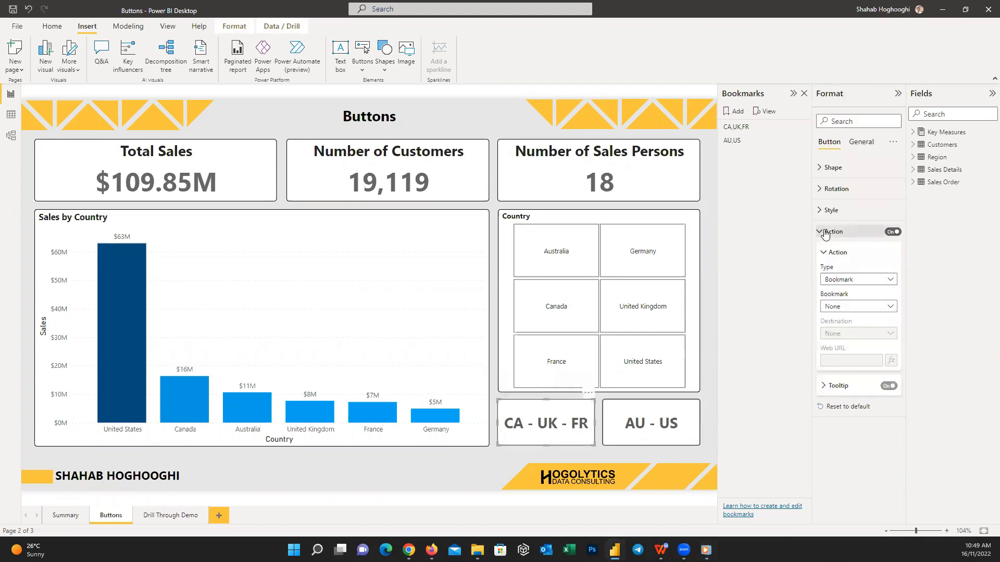
left_click(889, 280)
left_click(881, 301)
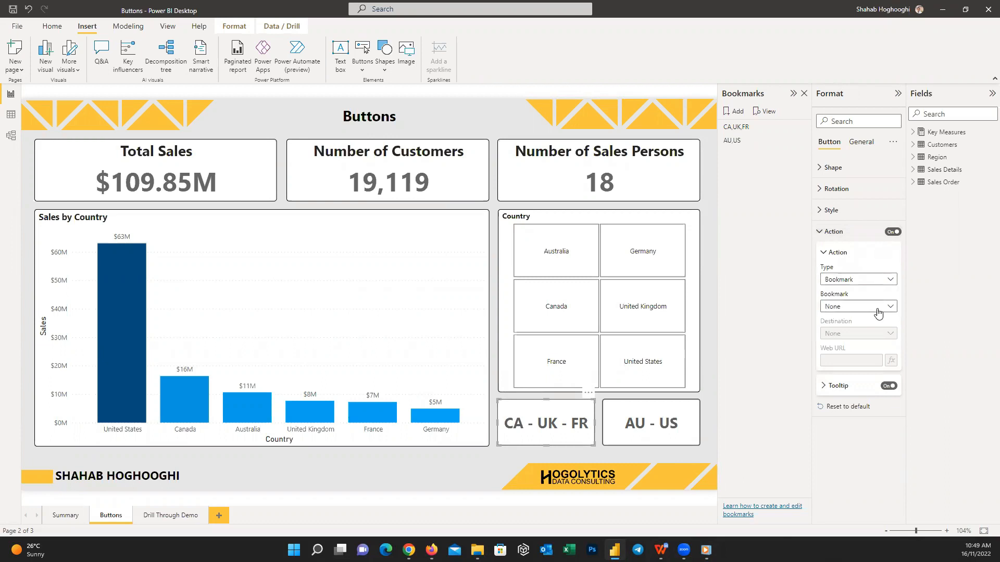
left_click(891, 308)
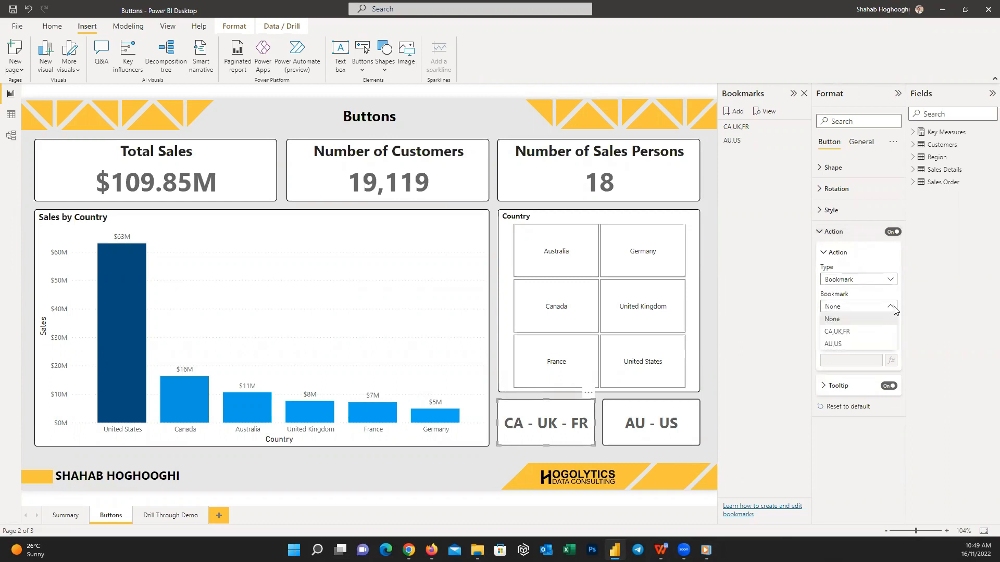
left_click(866, 333)
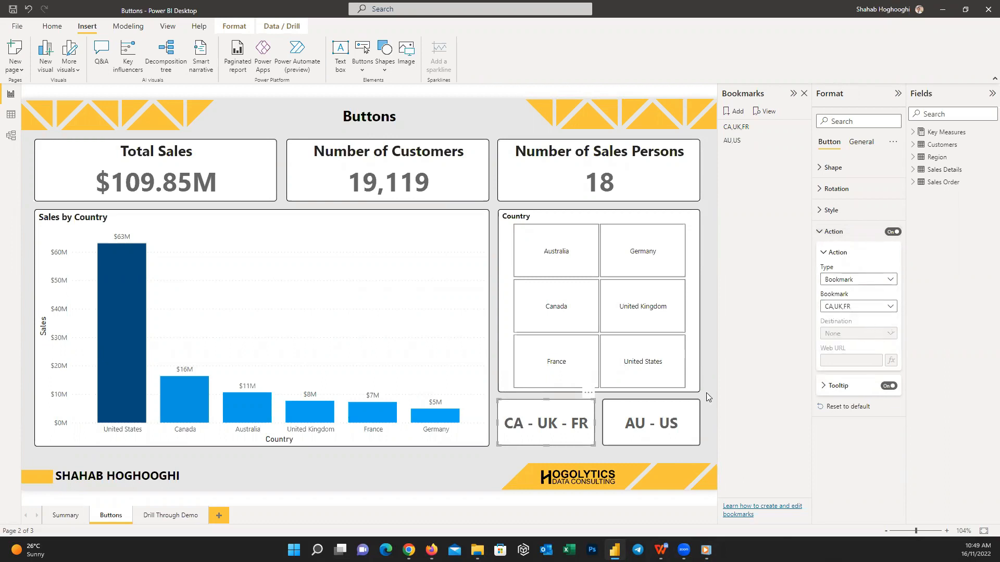
Assign the AU,US bookmark to the "AU - US" button's action, keeping Bookmark as the type.
left_click(694, 433)
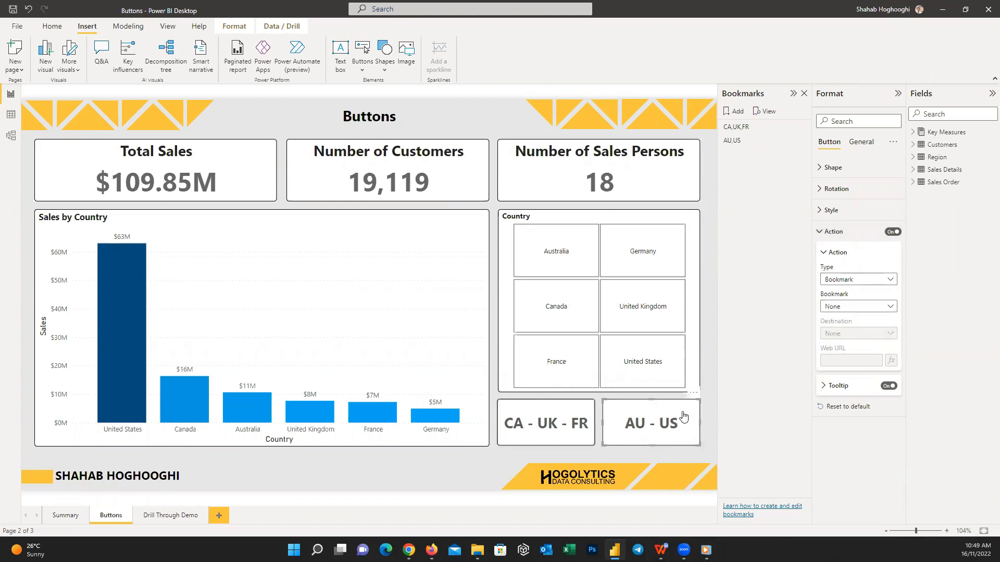
left_click(892, 283)
left_click(876, 305)
left_click(884, 307)
left_click(854, 344)
Test the bookmark actions of the "CA - UK - FR" and "AU - US" buttons one after the other.
left_click(712, 360)
left_click(566, 430, "ctrl")
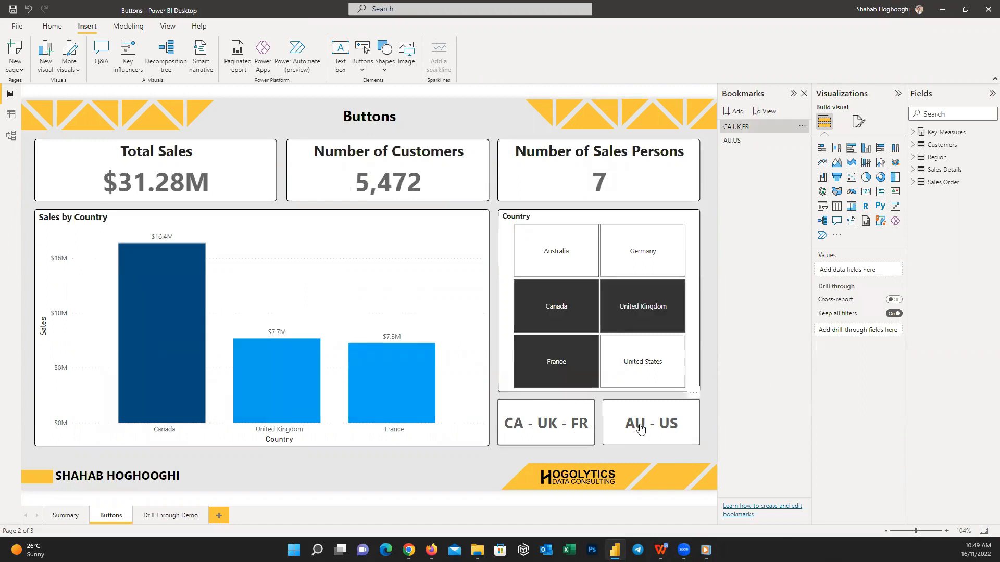
left_click(670, 430, "ctrl")
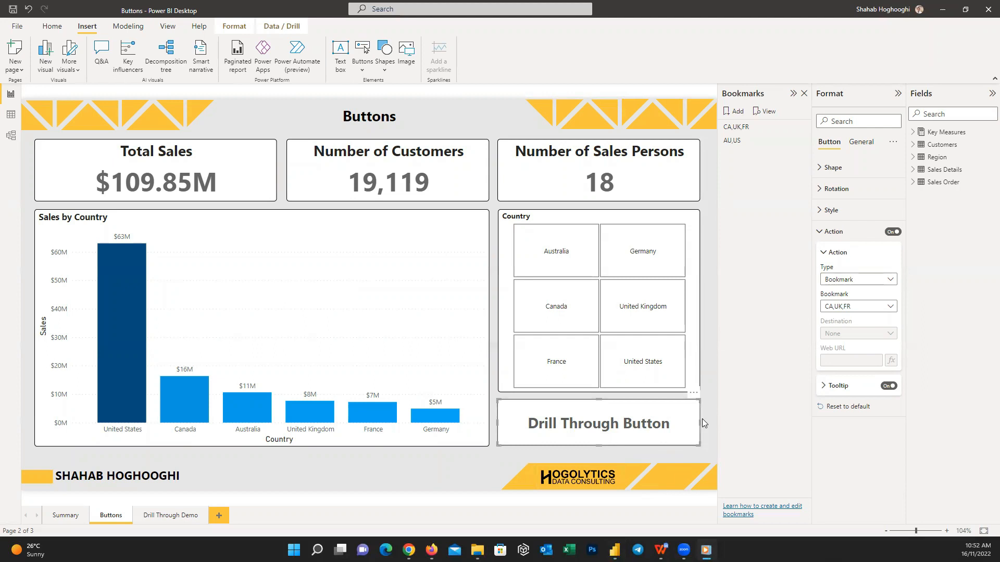
Set the Drill Through Button's action type to Drill through with the Drill Through Demo page as its destination.
left_click(890, 279)
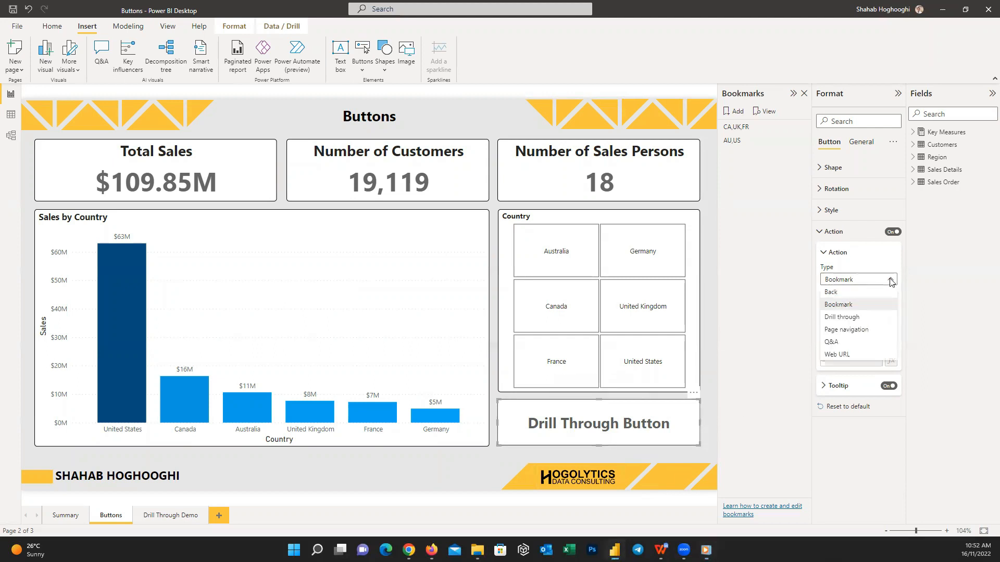
left_click(868, 318)
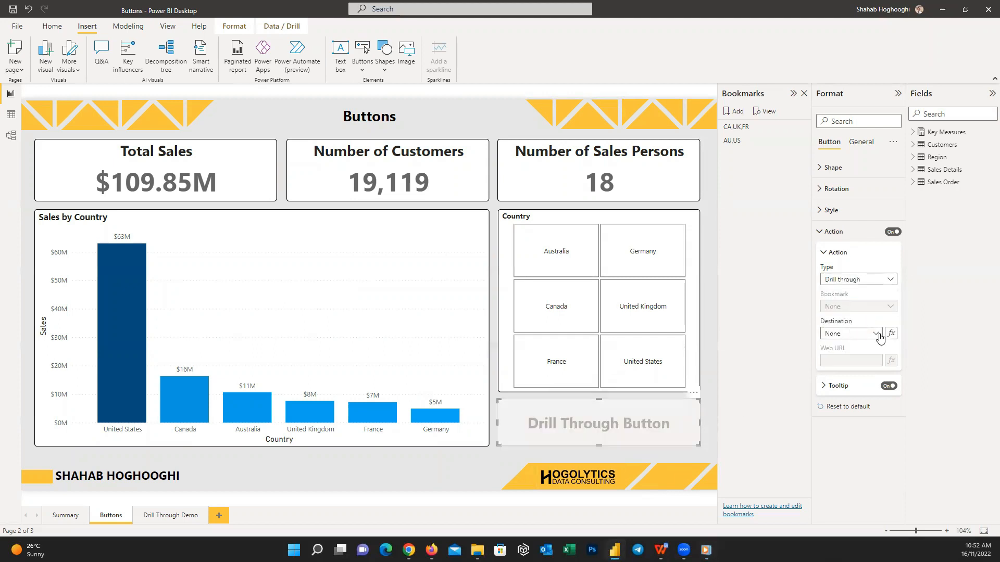
left_click(877, 336)
left_click(859, 359)
Drill through from the United States column of the Sales by Country chart to Drill Through Demo and go back.
right_click(121, 331)
mouse_move(156, 386)
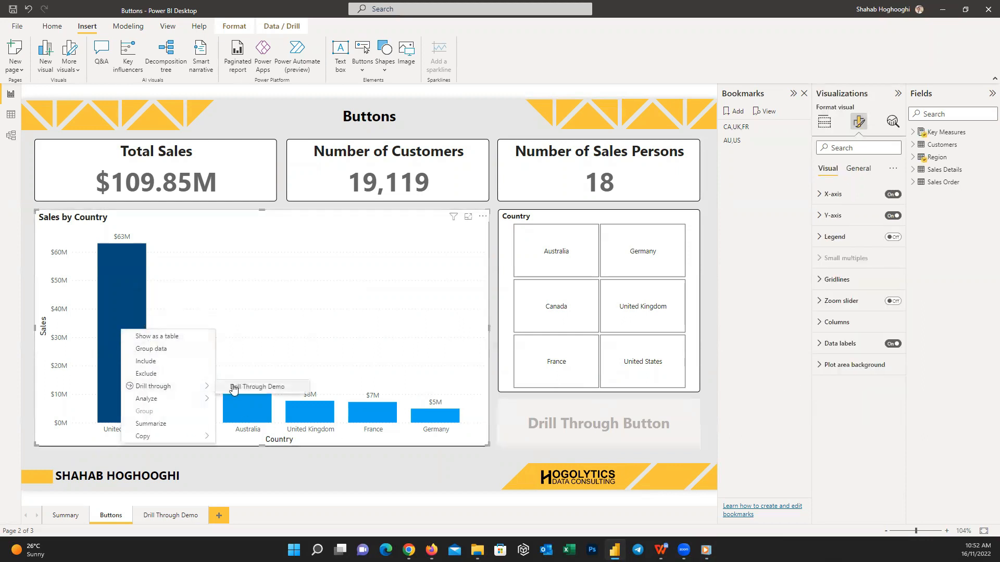
left_click(232, 388)
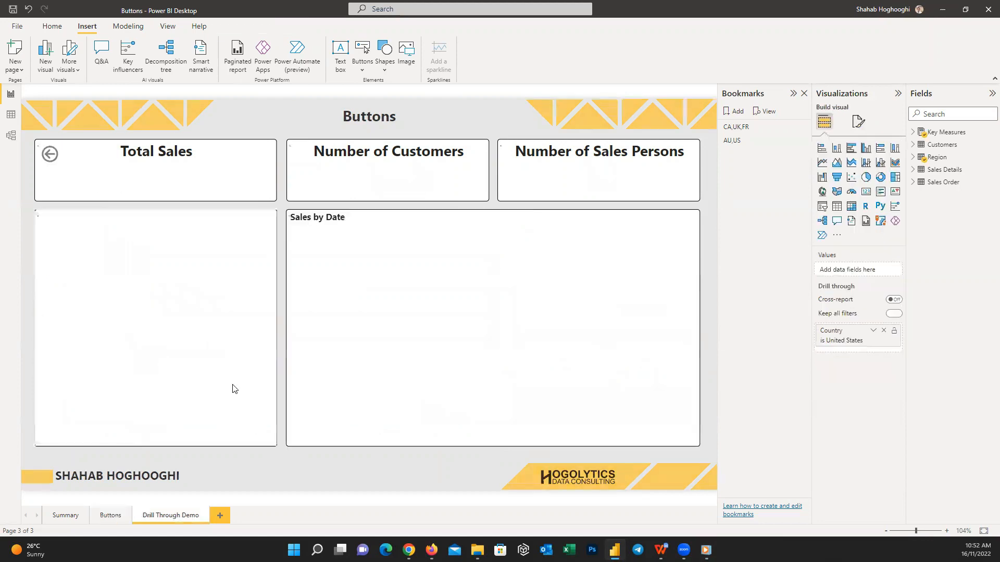
left_click(50, 163, "ctrl")
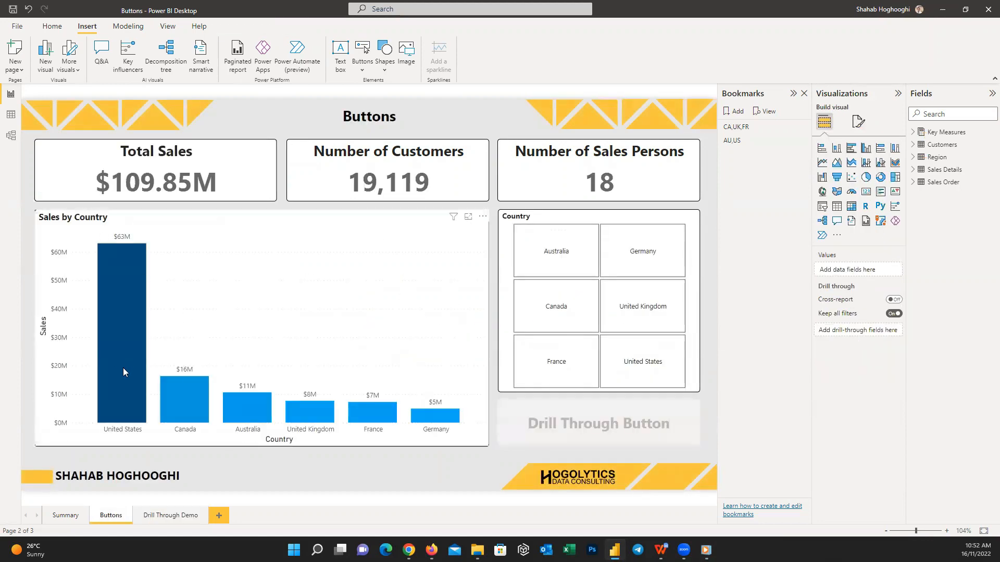
Select the United States column, test the Drill Through Button with it and go back to the Buttons page.
left_click(123, 332)
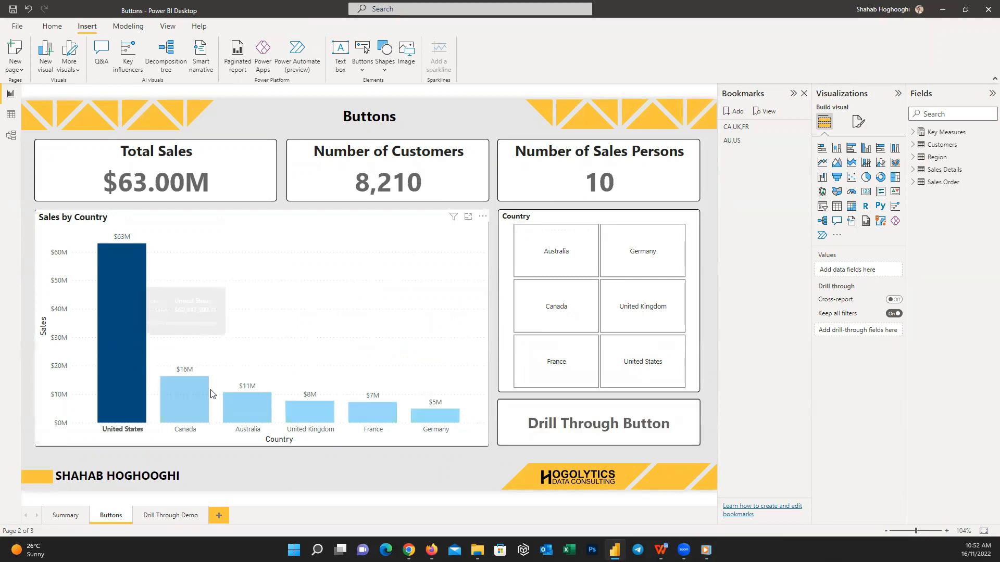
left_click(576, 430, "ctrl")
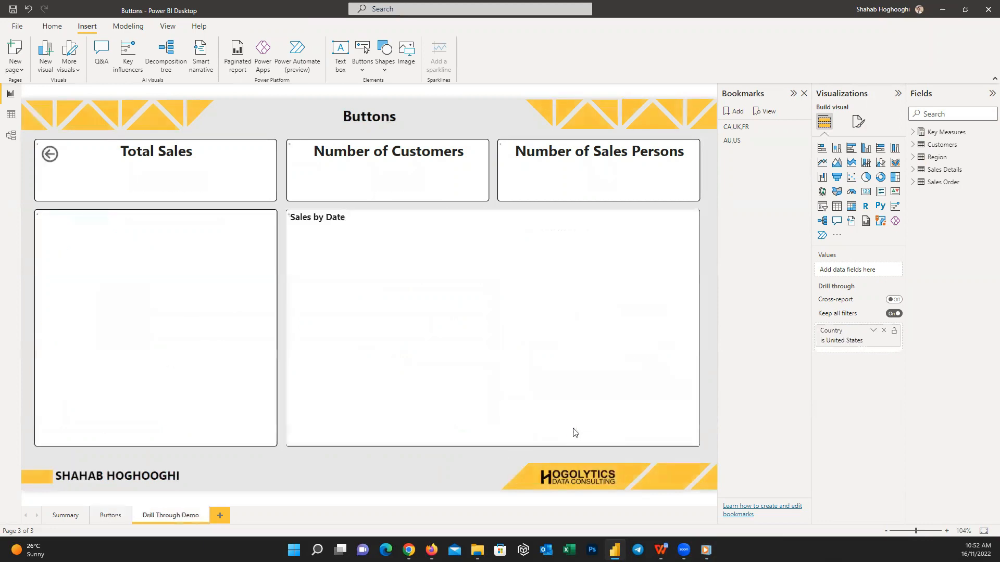
left_click(44, 162, "ctrl")
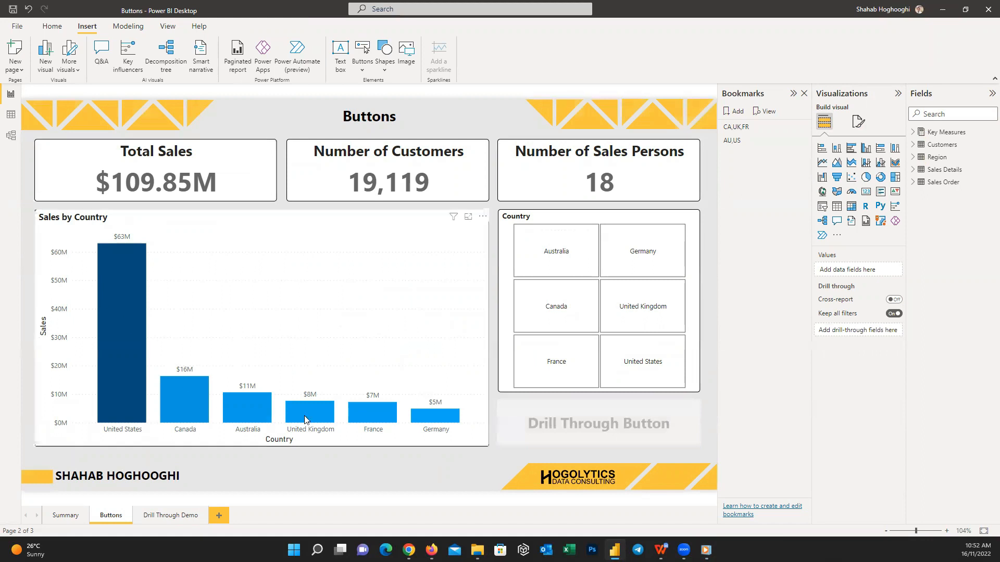
Review the destination options in the Drill Through Button's action settings, keeping Drill Through Demo, and deselect the button.
left_click(607, 425)
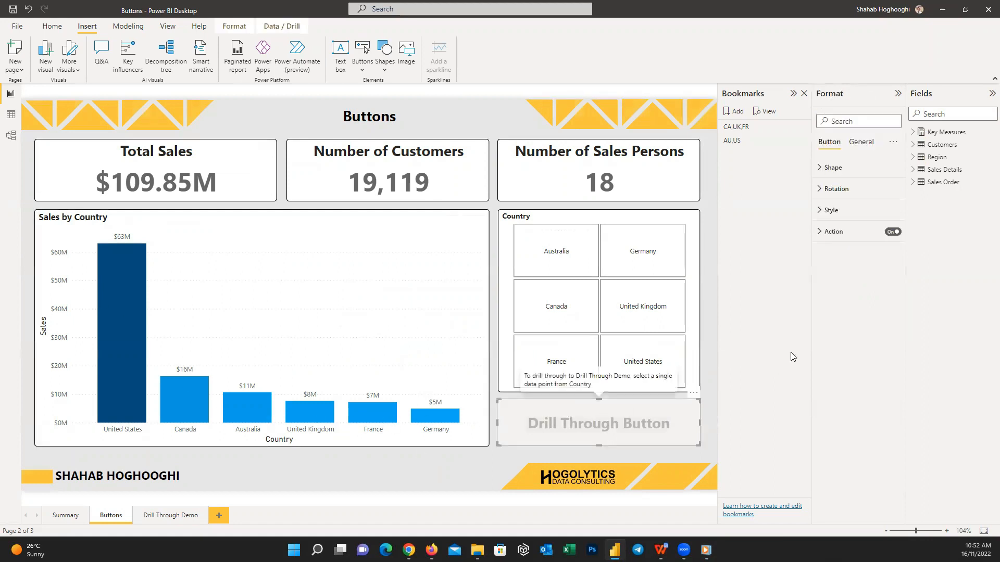
left_click(825, 237)
left_click(885, 334)
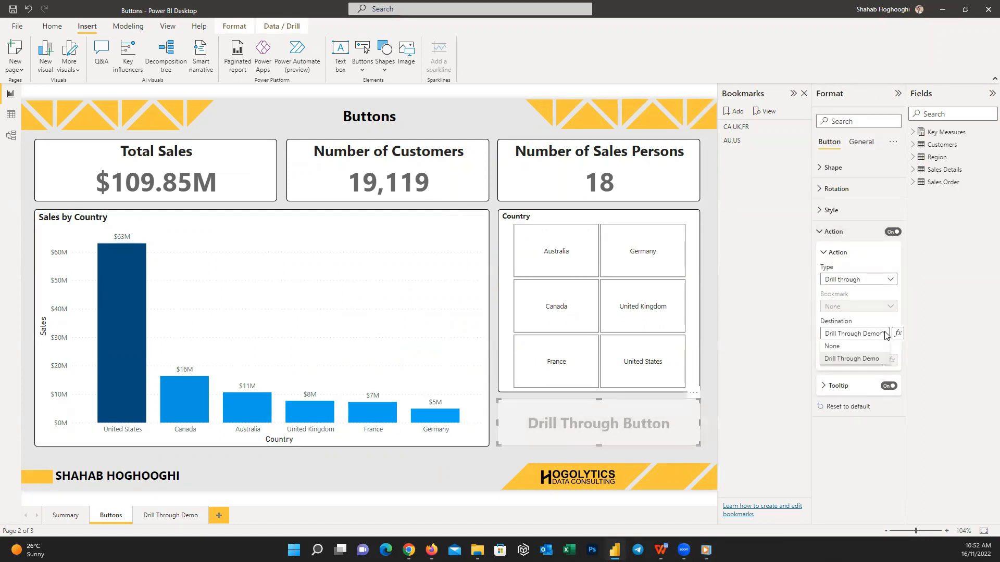
left_click(885, 334)
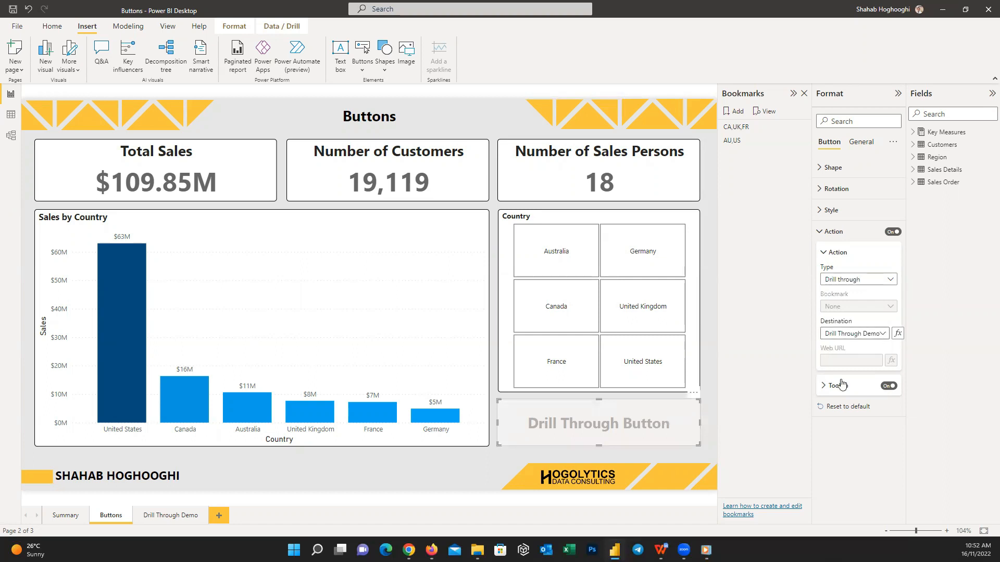
left_click(703, 455)
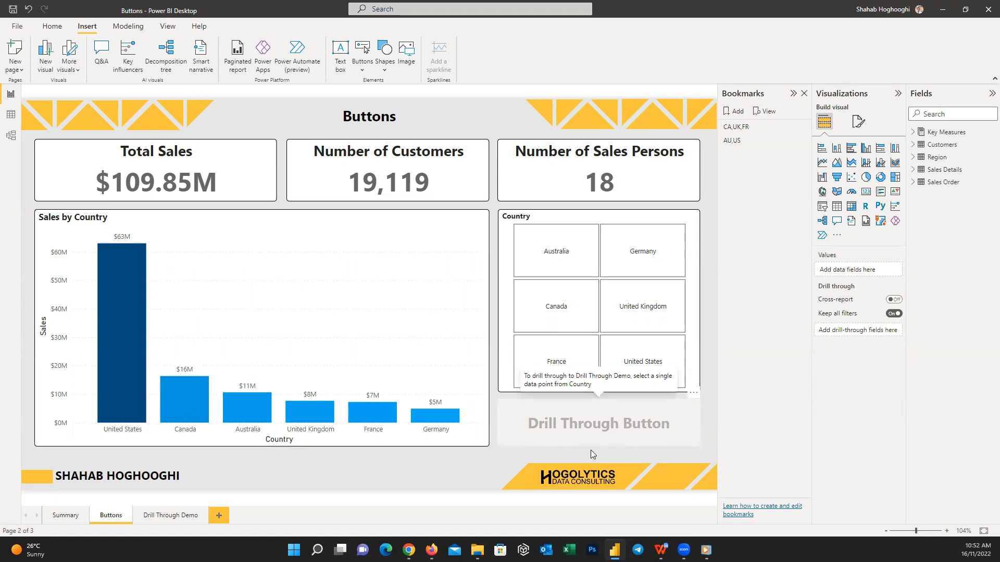
Select the Canada column in the Sales by Country chart, test the Drill Through Button with it and return to the Buttons page.
left_click(176, 400)
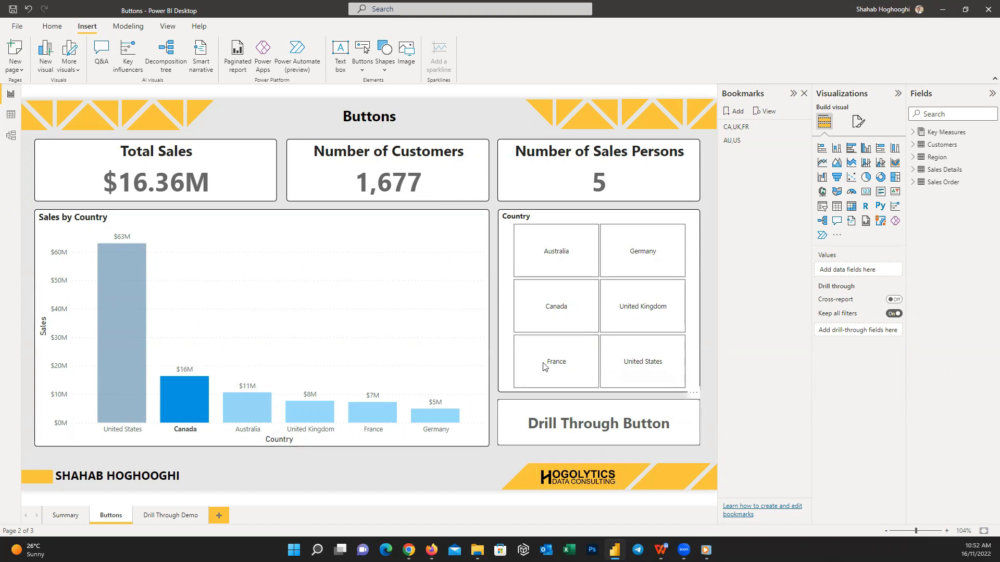
left_click(579, 426, "ctrl")
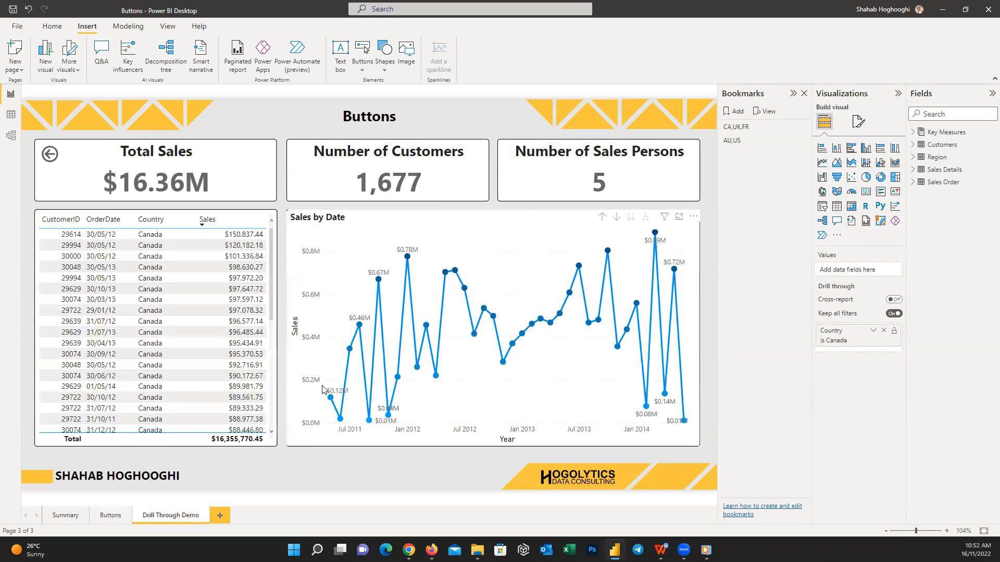
left_click(47, 162, "ctrl")
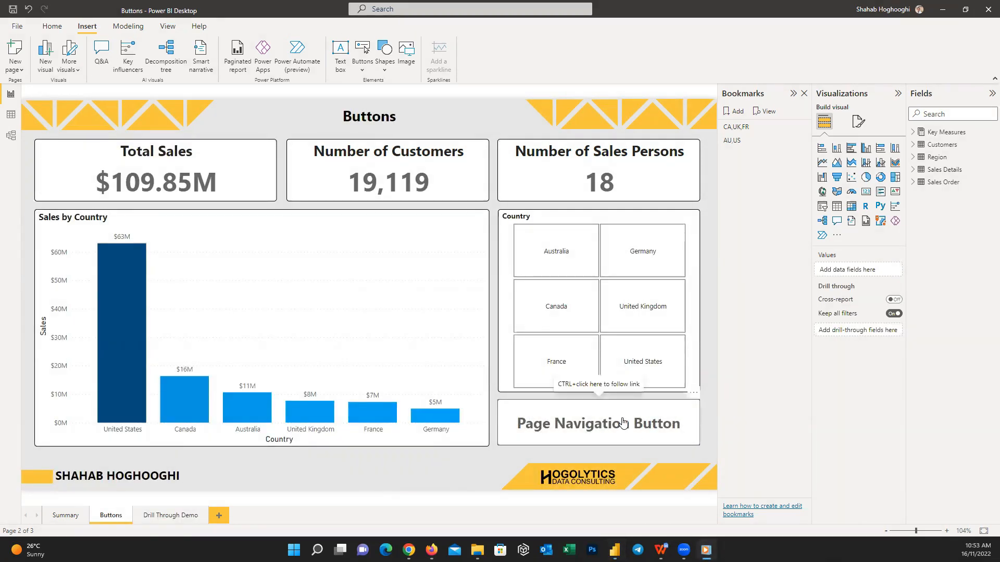
Set the Page Navigation Button's action type to Page navigation with the Summary page as its destination, and test the button.
left_click(665, 405)
left_click(829, 232)
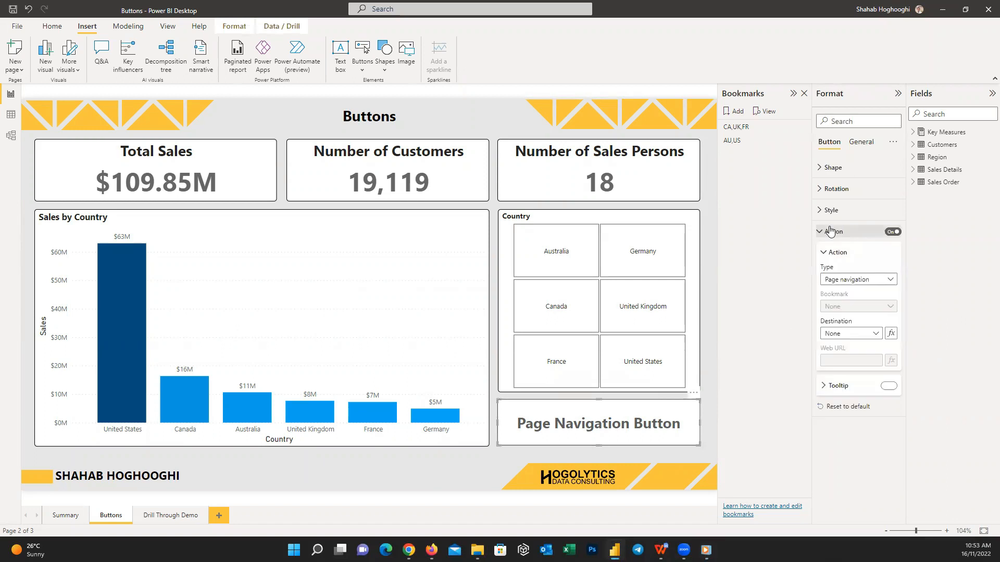
left_click(891, 280)
left_click(887, 330)
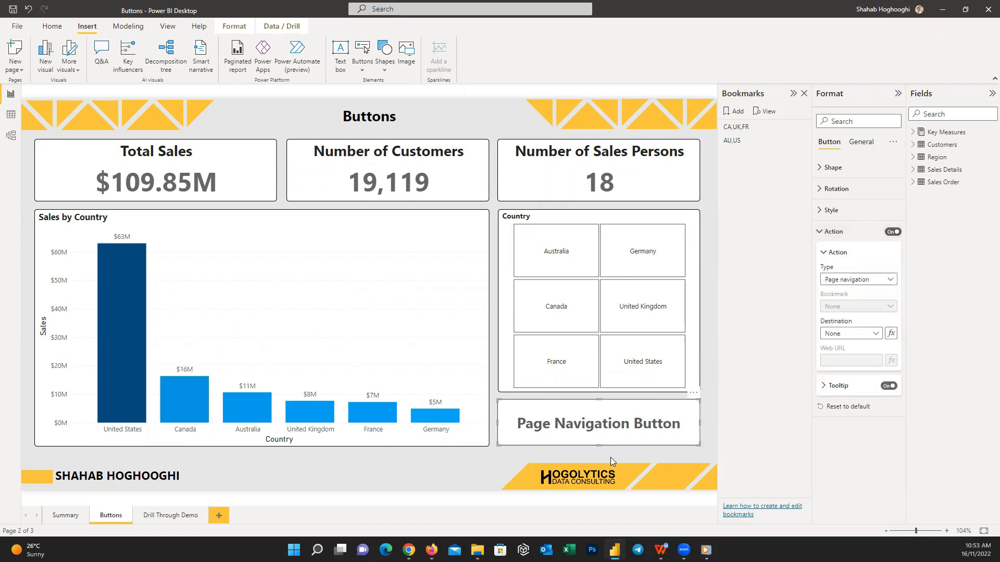
left_click(875, 334)
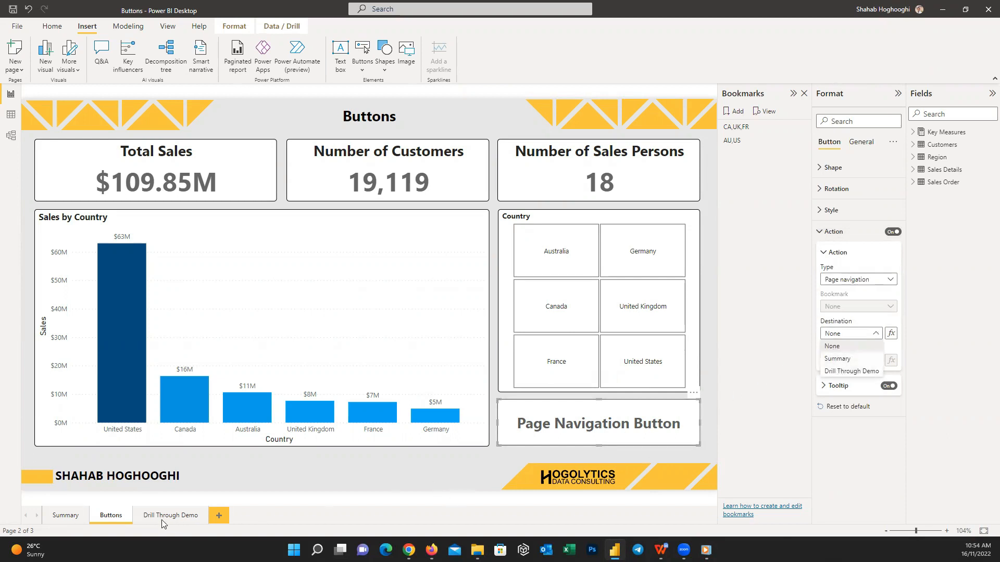
left_click(838, 359)
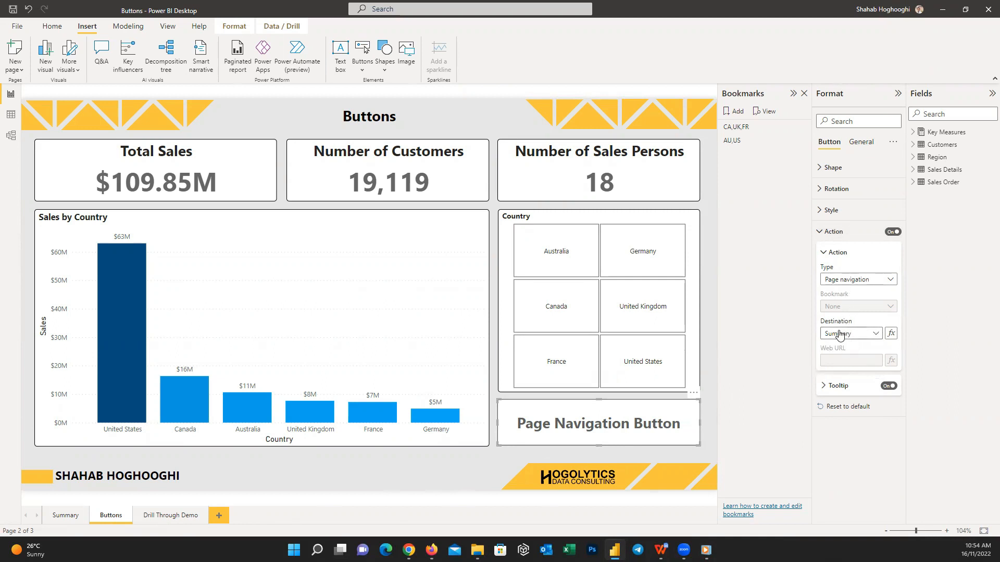
left_click(599, 425, "ctrl")
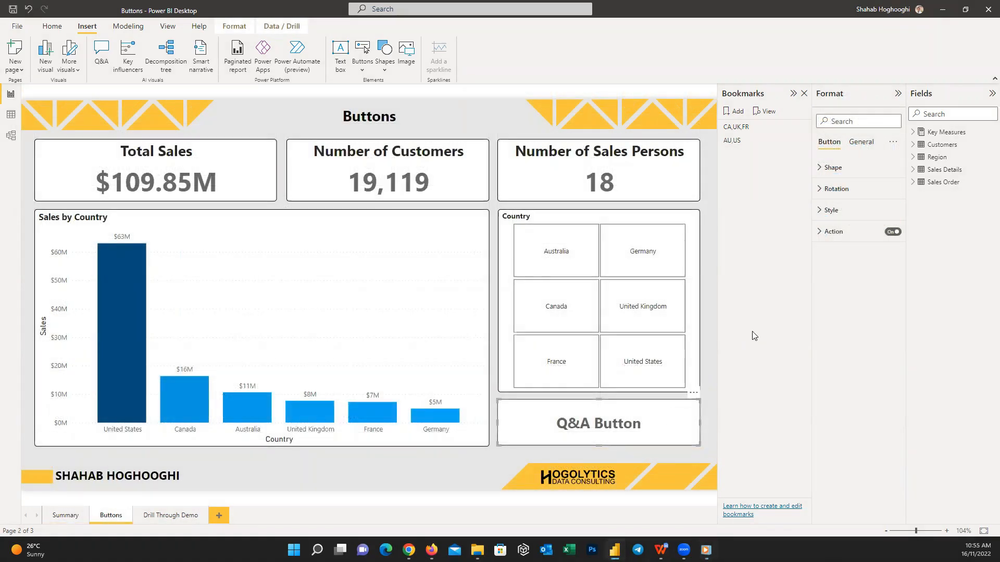
Set the Q&A Button's action type to Q&A.
left_click(822, 232)
left_click(888, 280)
left_click(857, 343)
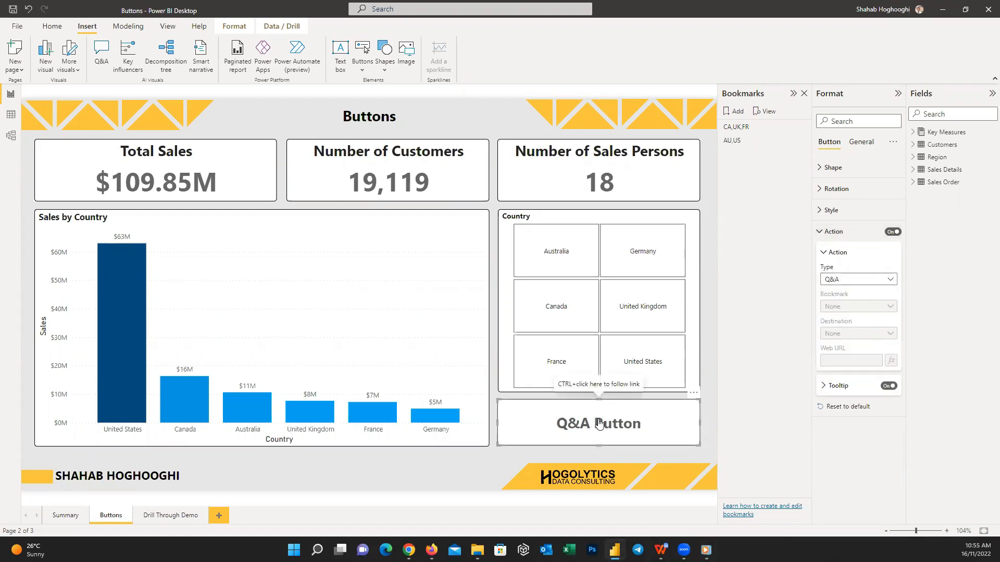
Follow the Q&A Button, ask for "Total Sales by region" and clear the question.
left_click(669, 424, "ctrl")
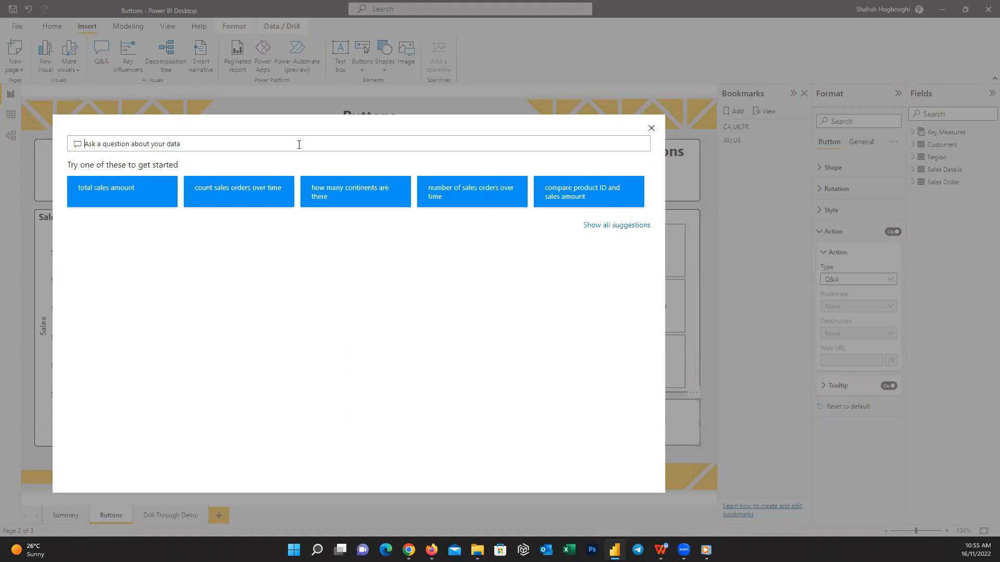
type("Total ")
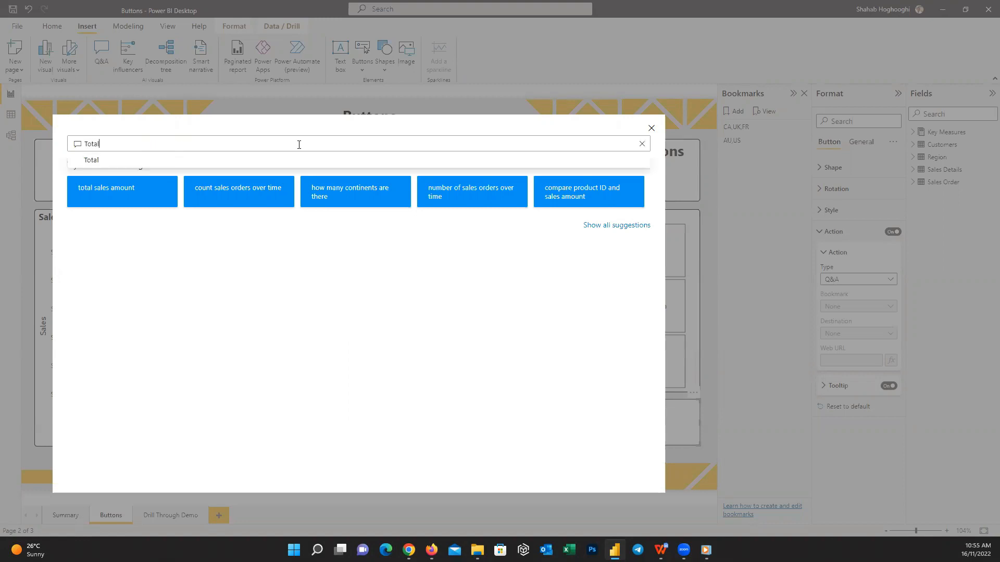
type("Sales by Region")
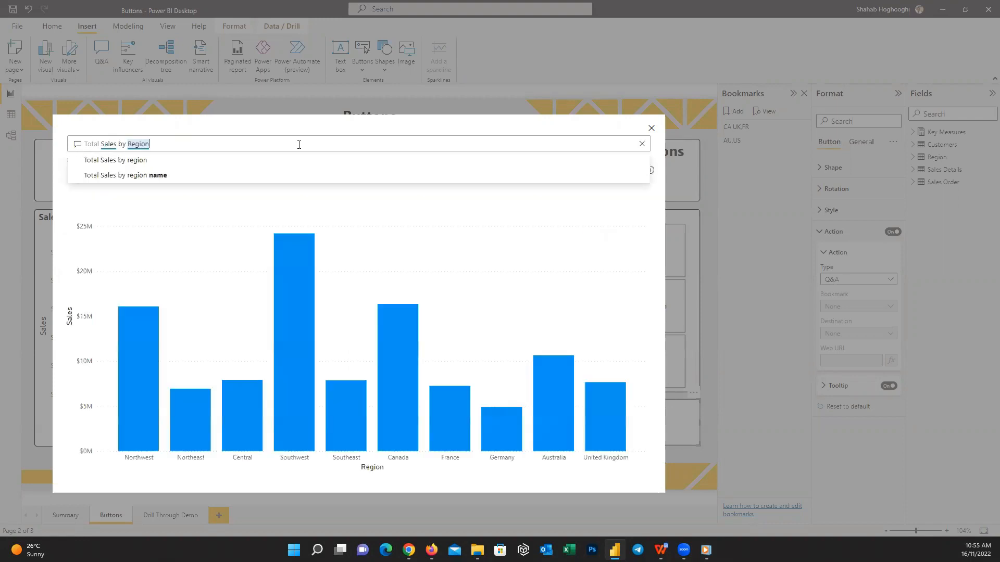
left_click(224, 163)
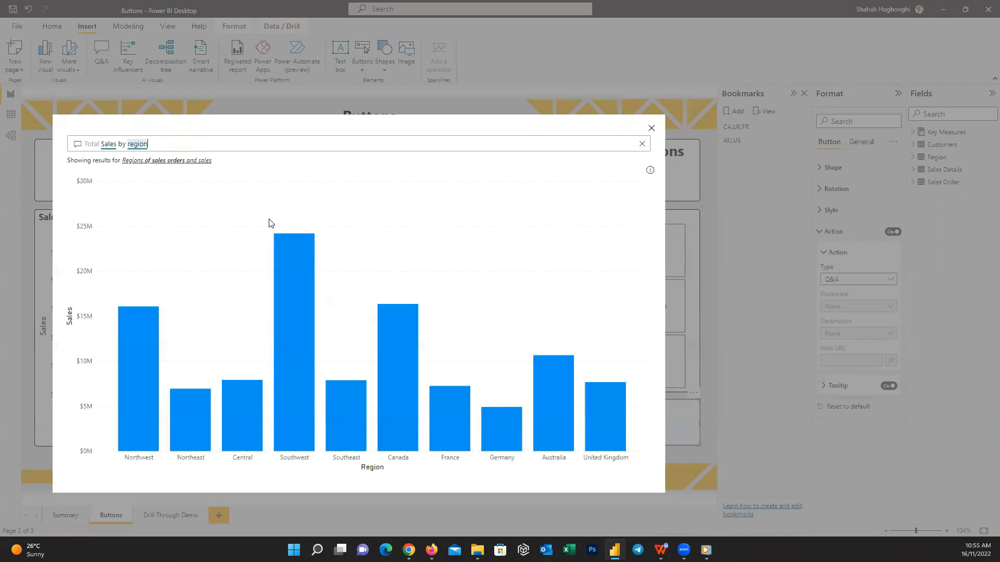
left_click(640, 144)
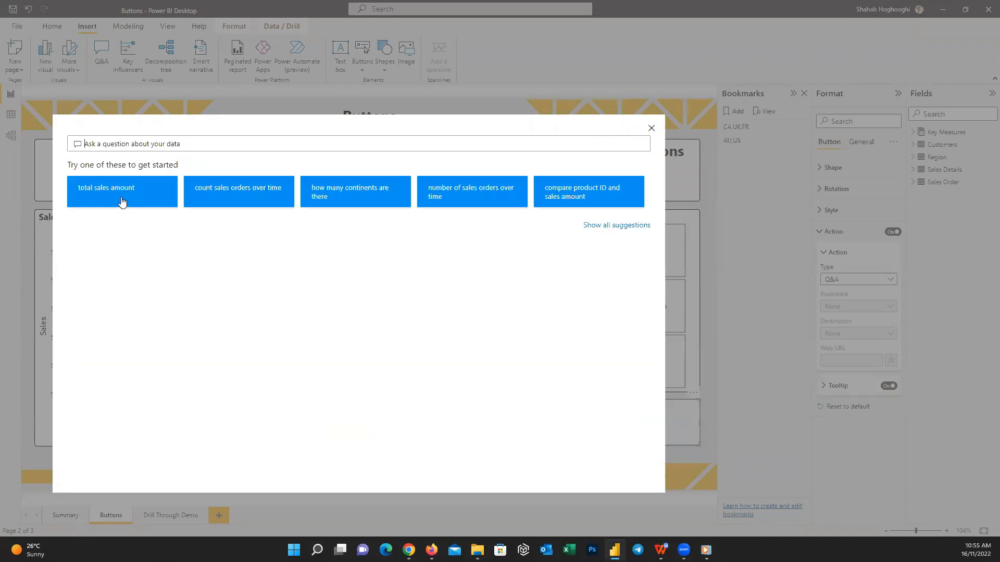
Try the suggested questions "count sales orders over time" and "how many continents are there", then close the Q&A window.
left_click(275, 197)
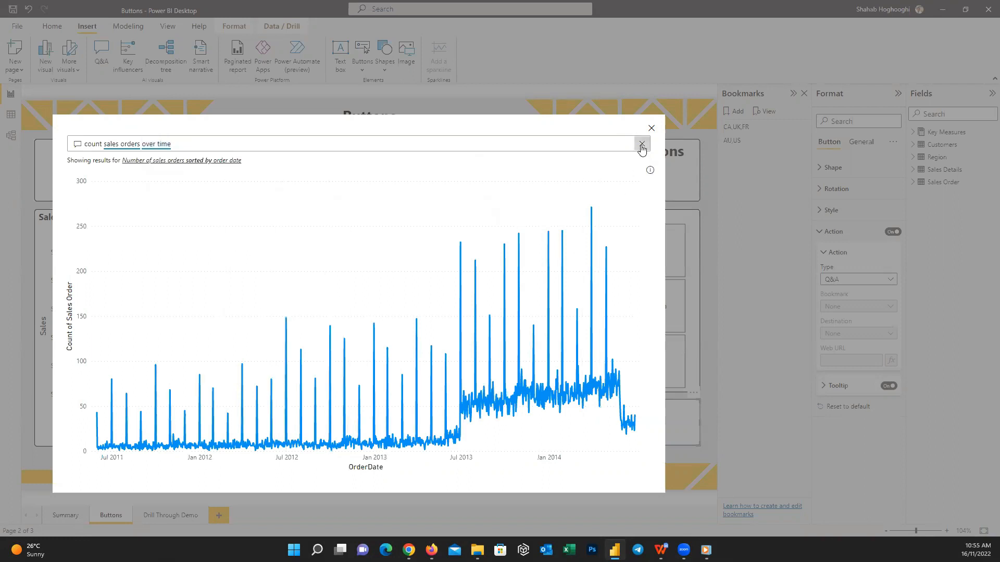
left_click(641, 144)
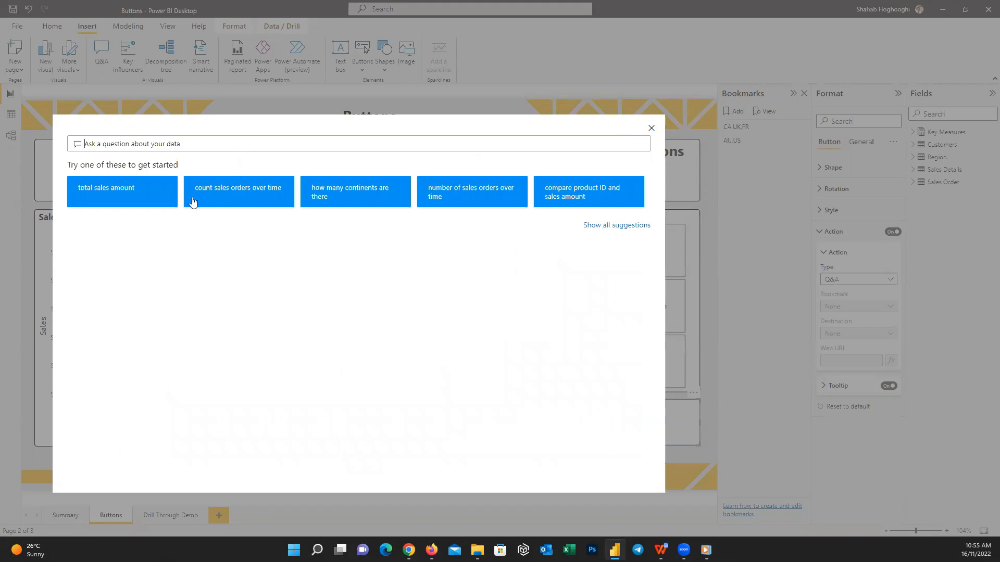
left_click(350, 199)
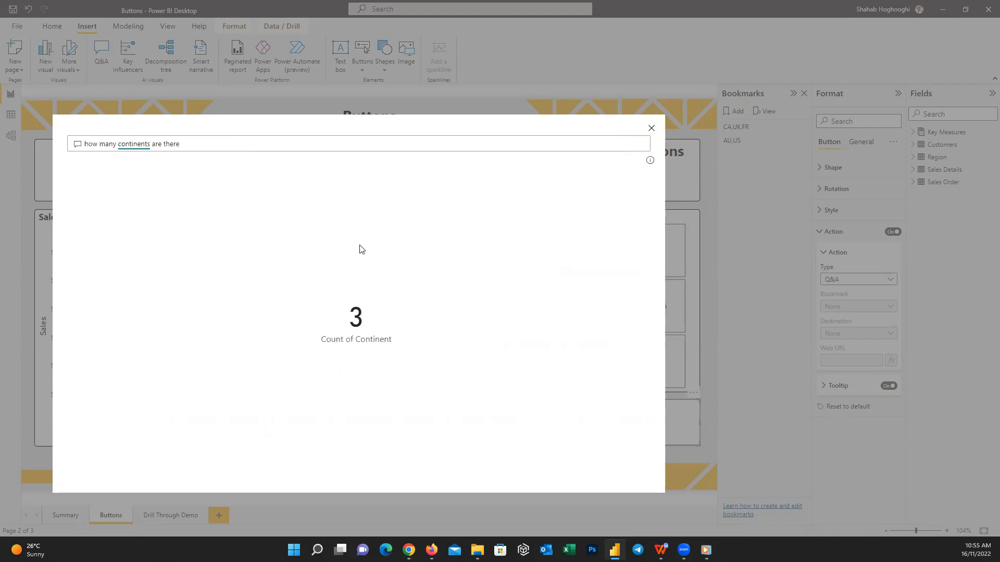
left_click(648, 129)
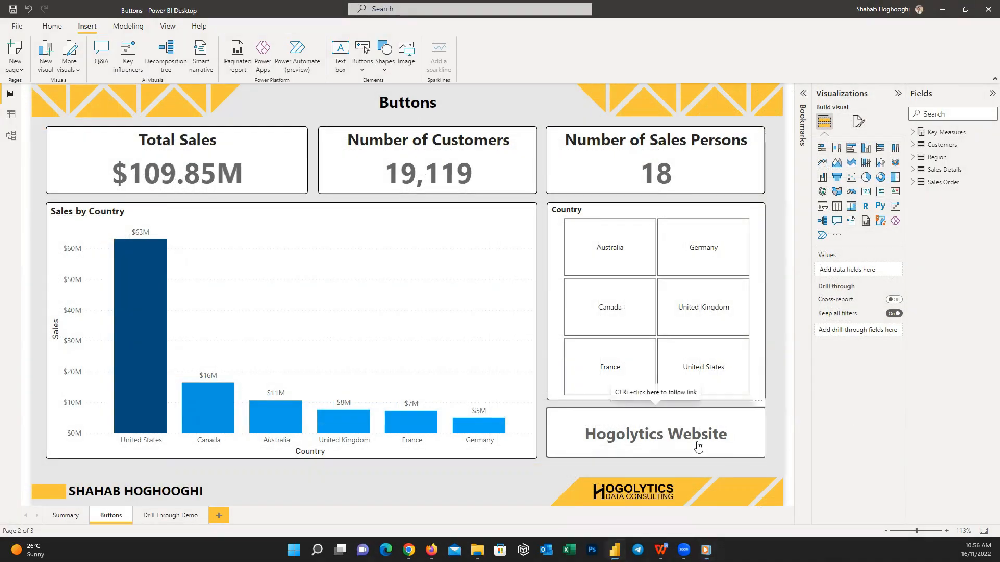
left_click(699, 446)
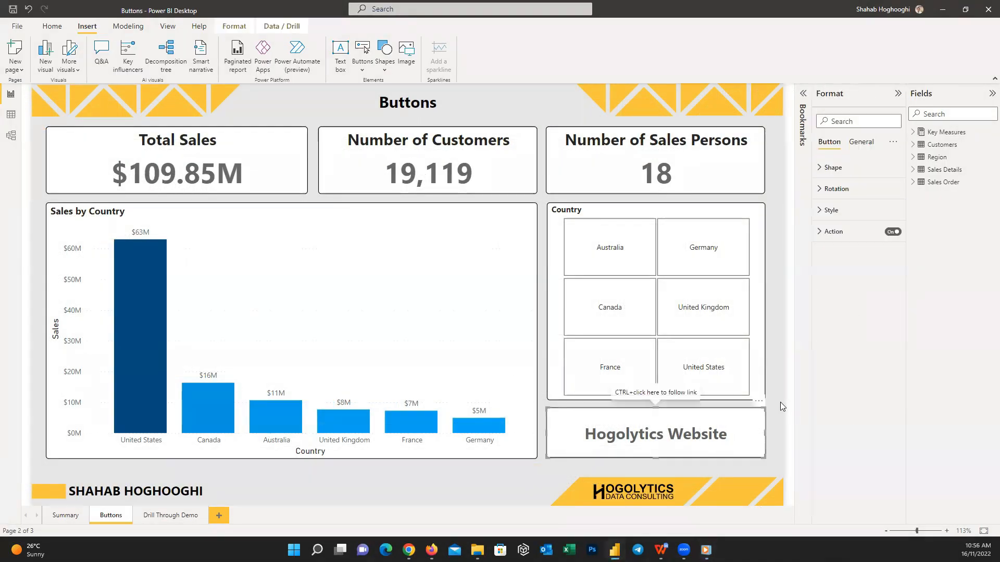
left_click(835, 232)
left_click(872, 280)
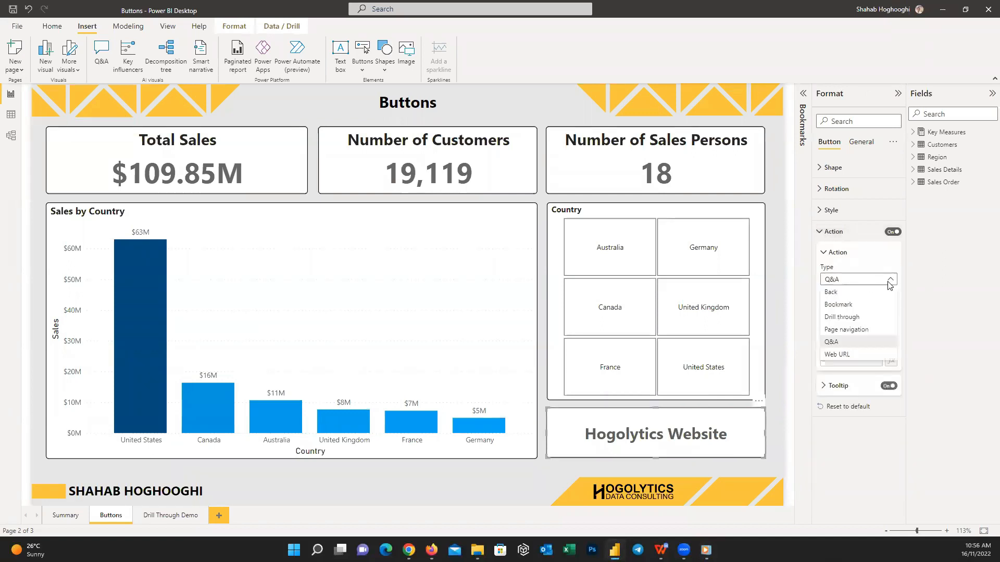
left_click(849, 355)
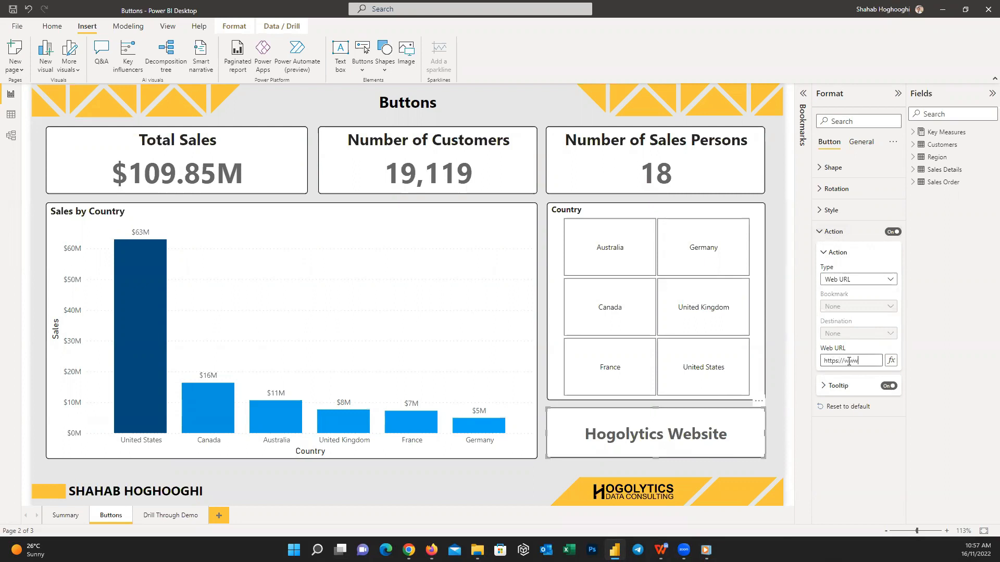
type("tics.com")
left_click(781, 446)
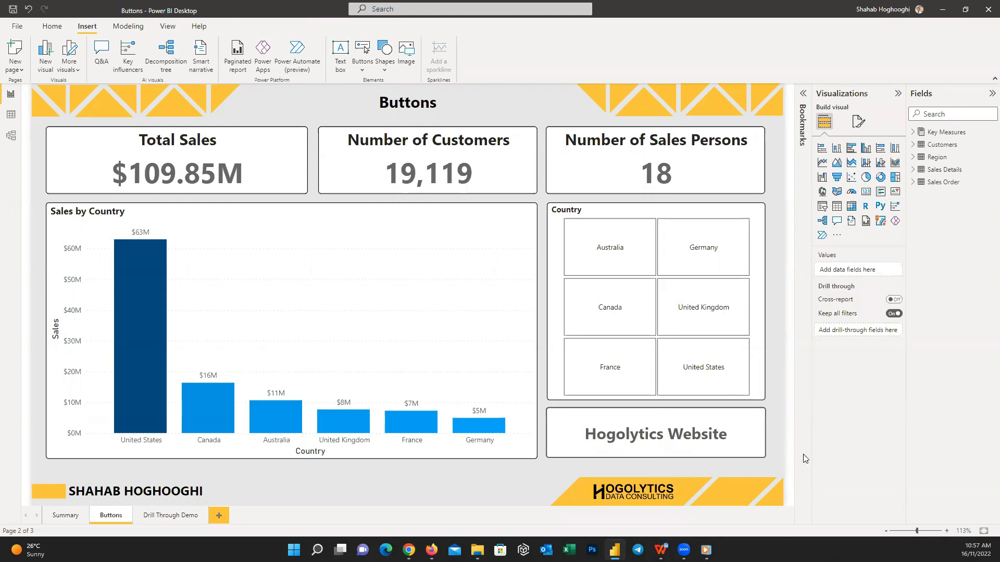
left_click(664, 432, "ctrl")
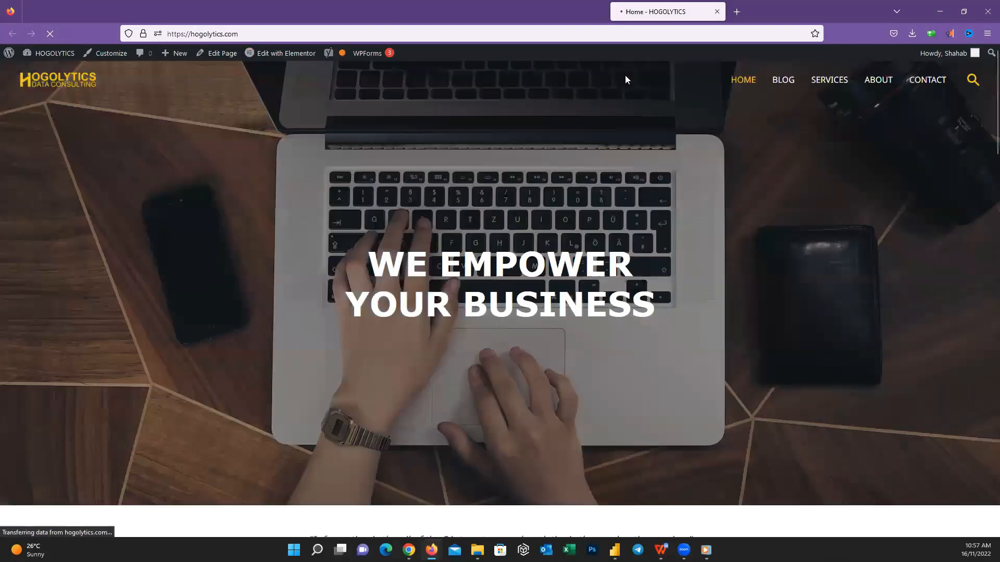
left_click(942, 9)
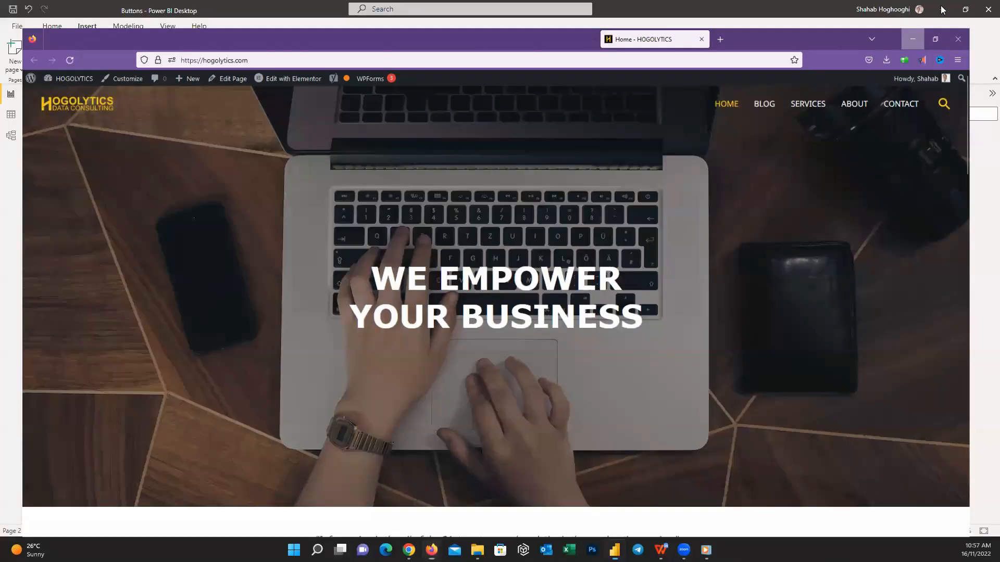
Set the Hogolytics Website button's tooltip text to "This Button Shows Hogolytics Website" and preview the tooltip on the button.
left_click(833, 231)
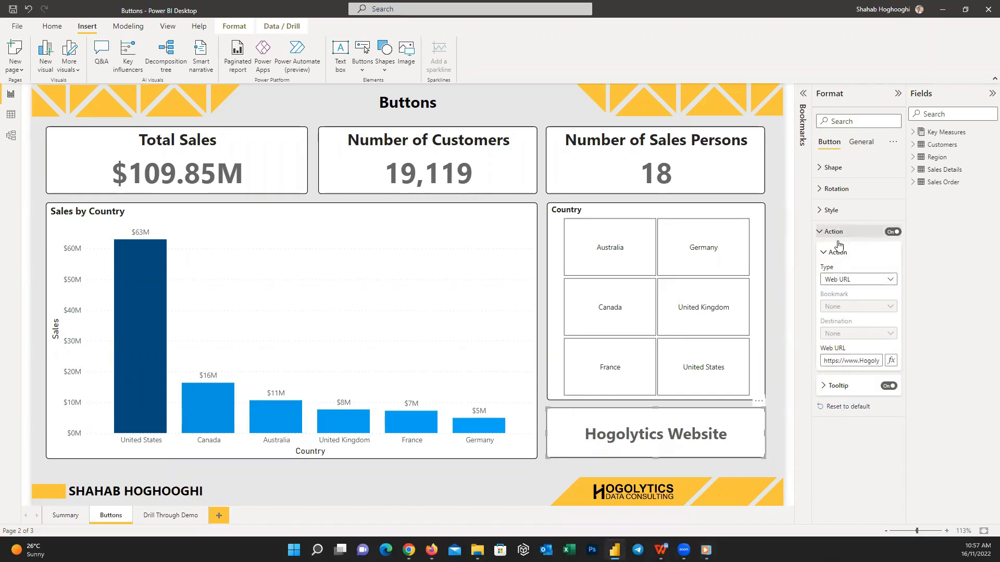
left_click(829, 388)
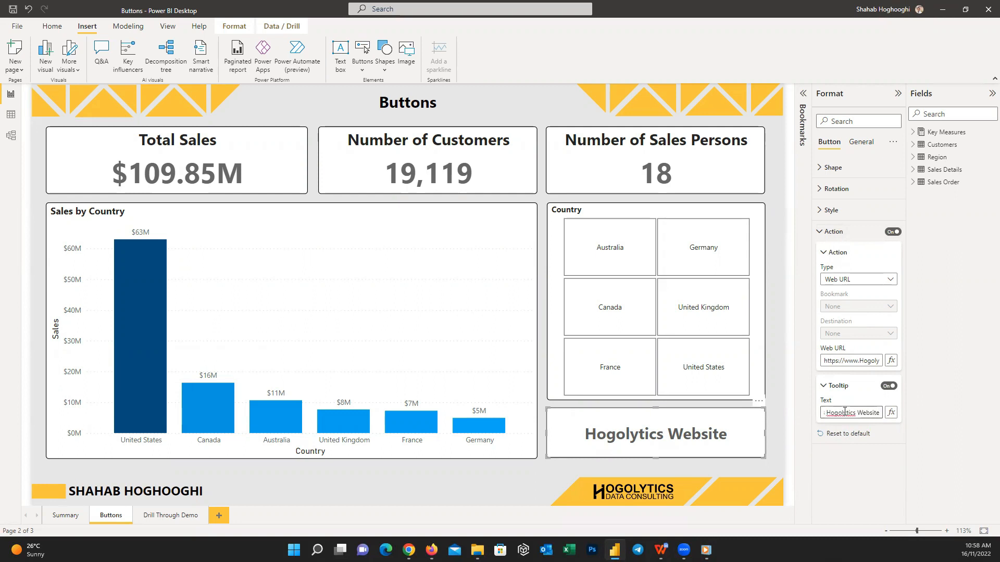
mouse_move(654, 421)
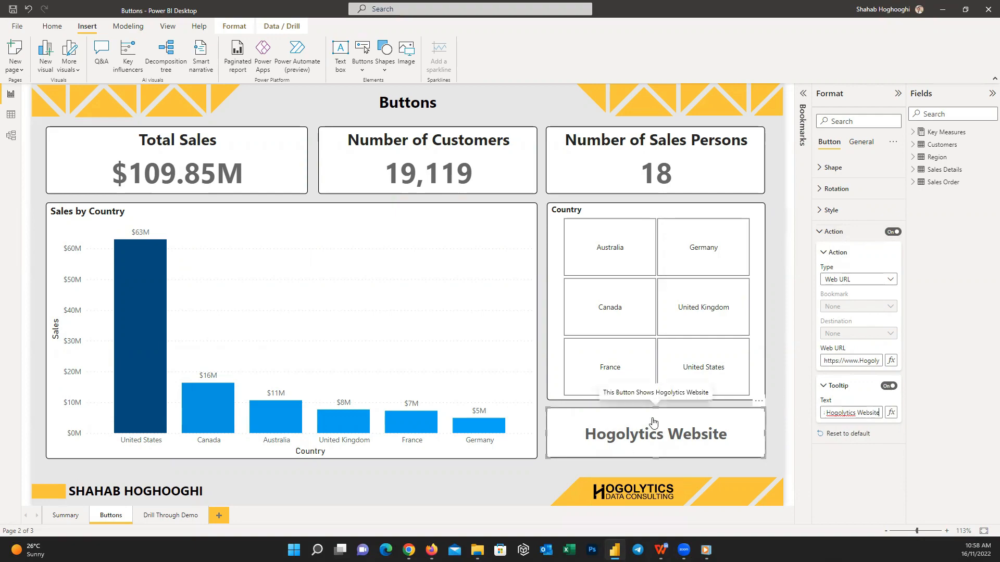